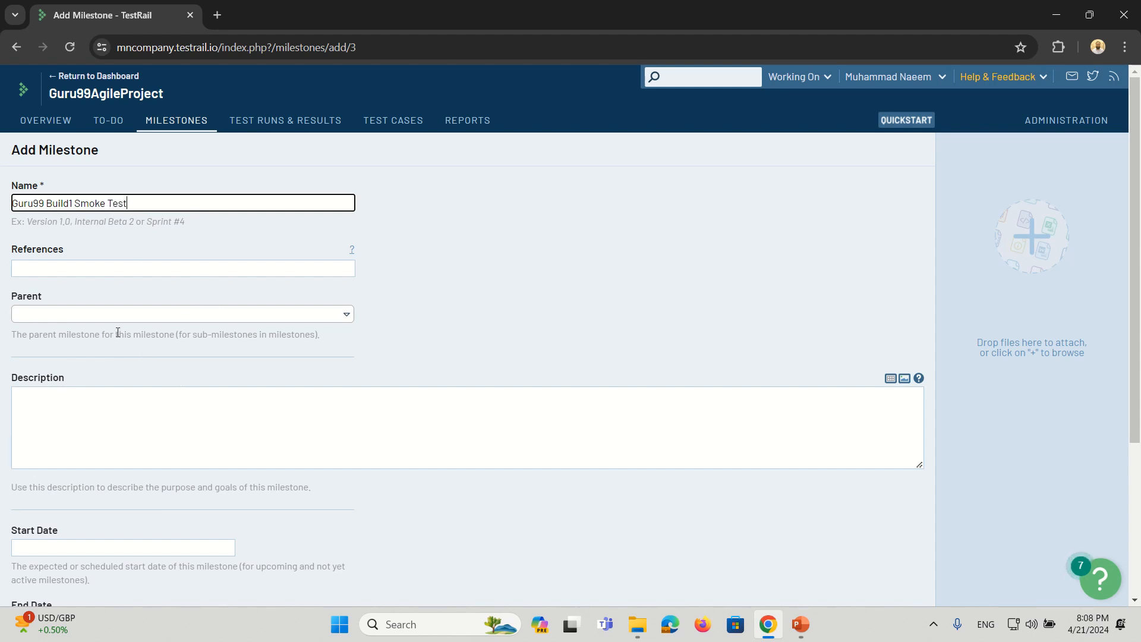
Set the new milestone's start and end dates to 4/21/2024 and add the milestone.
{"action": "scroll", "coordinate": [179, 459], "scroll_direction": "down", "scroll_amount": 3}
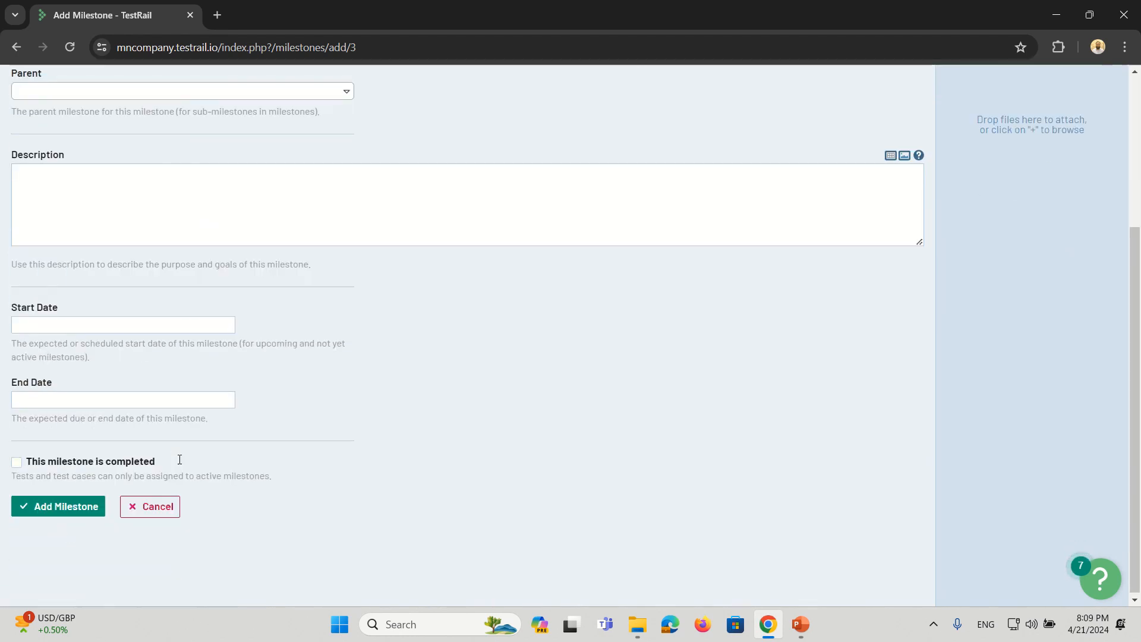
{"action": "left_click", "coordinate": [82, 327]}
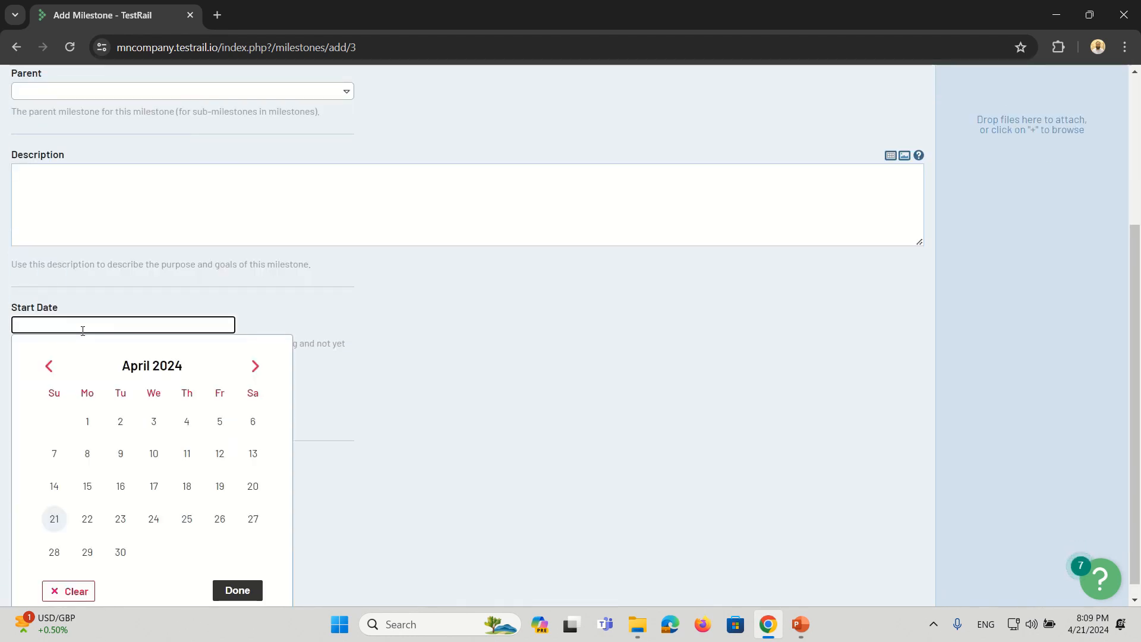
{"action": "left_click", "coordinate": [55, 520]}
{"action": "left_click", "coordinate": [77, 403]}
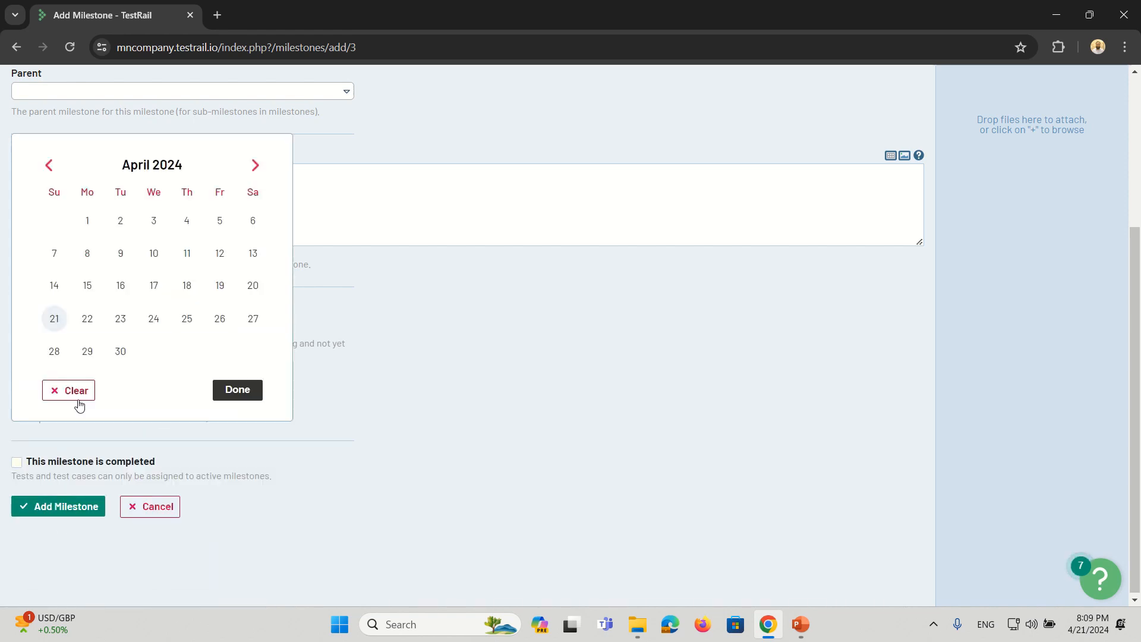
{"action": "left_click", "coordinate": [54, 319]}
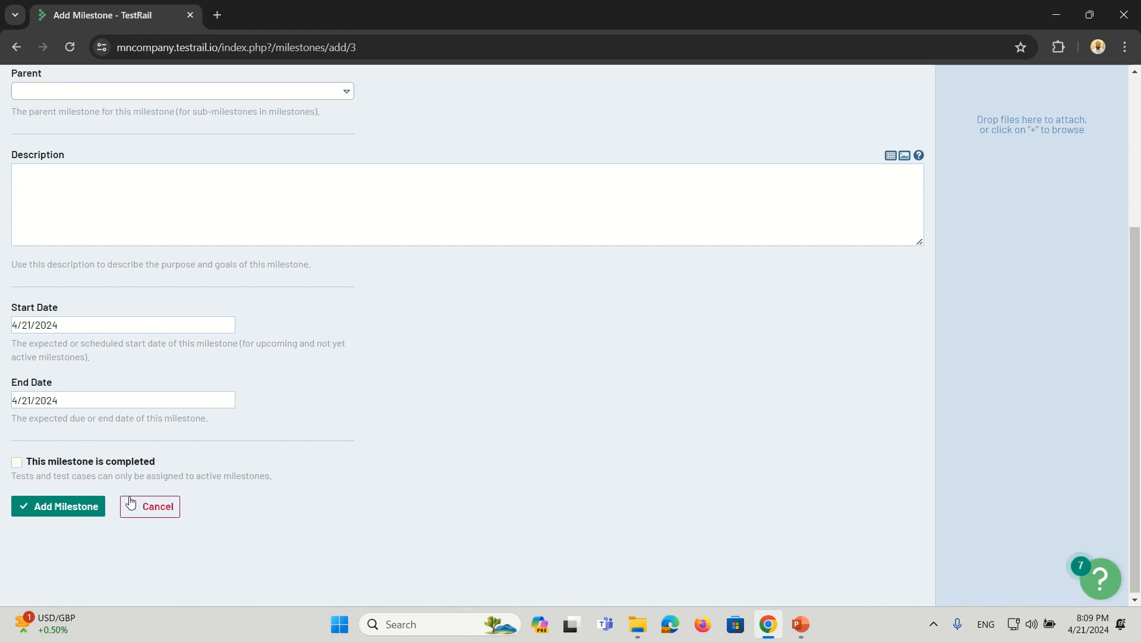
{"action": "left_click", "coordinate": [65, 513]}
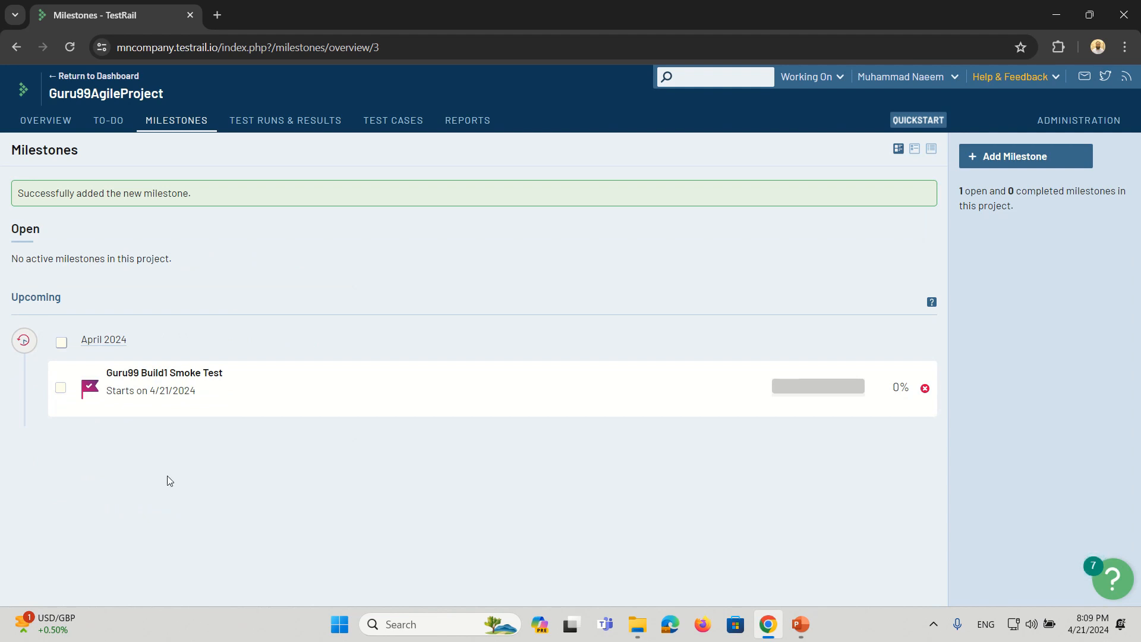
Start the upcoming Guru99 Build1 Smoke Test milestone, keeping its proposed start and end dates.
{"action": "mouse_move", "coordinate": [136, 402]}
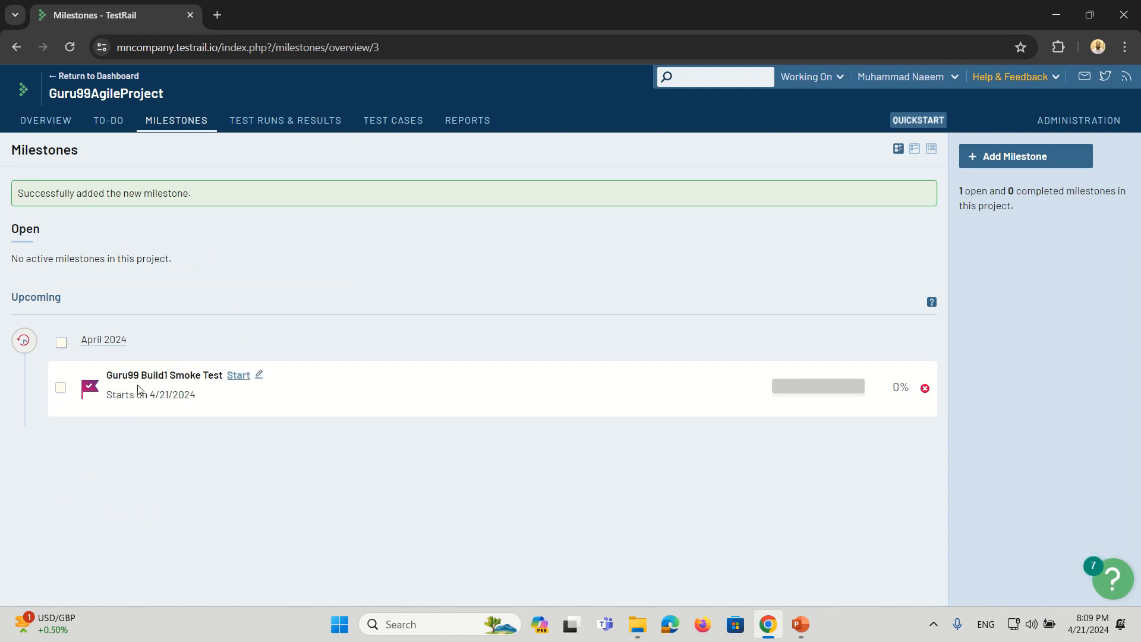
{"action": "left_click", "coordinate": [239, 375]}
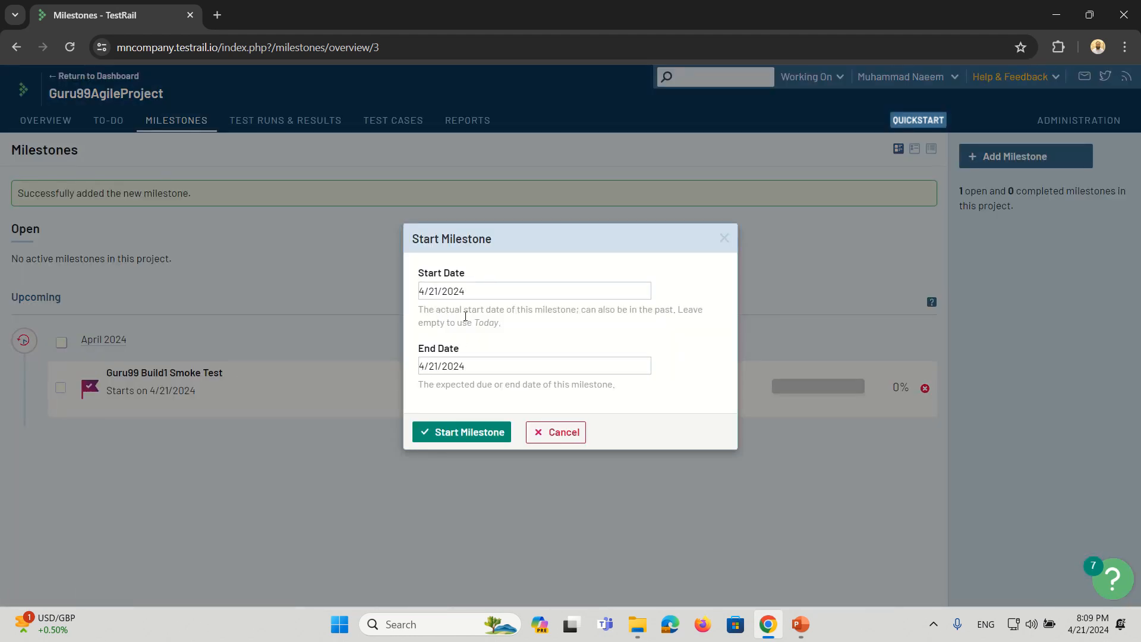
{"action": "left_click", "coordinate": [466, 431]}
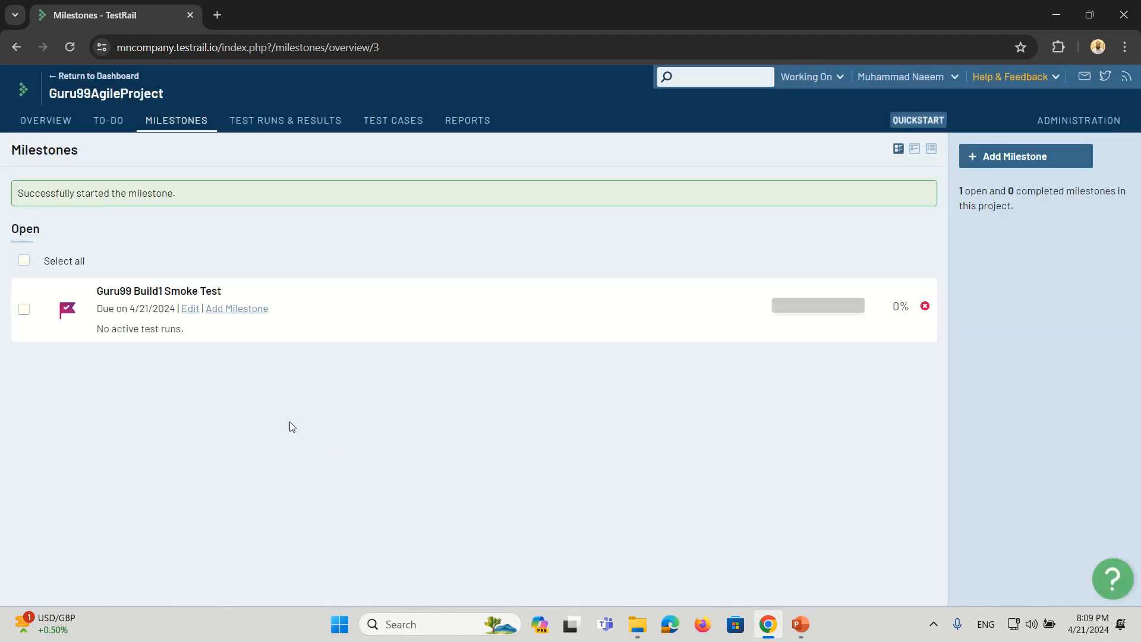
Add a test plan named "MN Guru99 Smoke Test Plan" and assign it to the Guru99 Build1 Smoke Test milestone.
{"action": "left_click", "coordinate": [247, 122]}
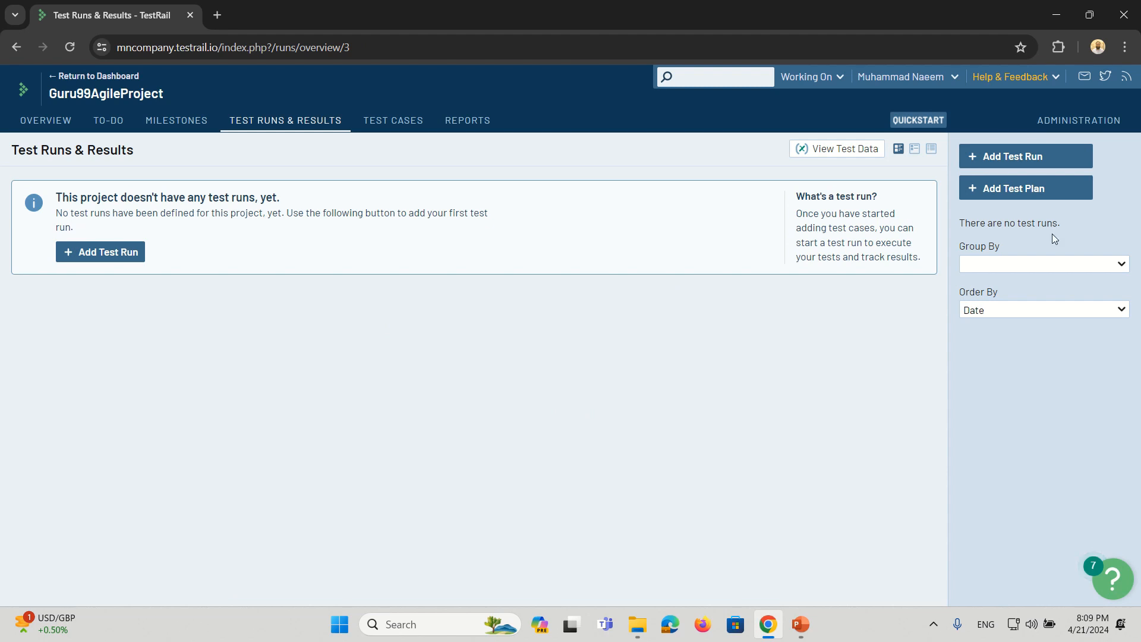
{"action": "left_click", "coordinate": [1030, 198]}
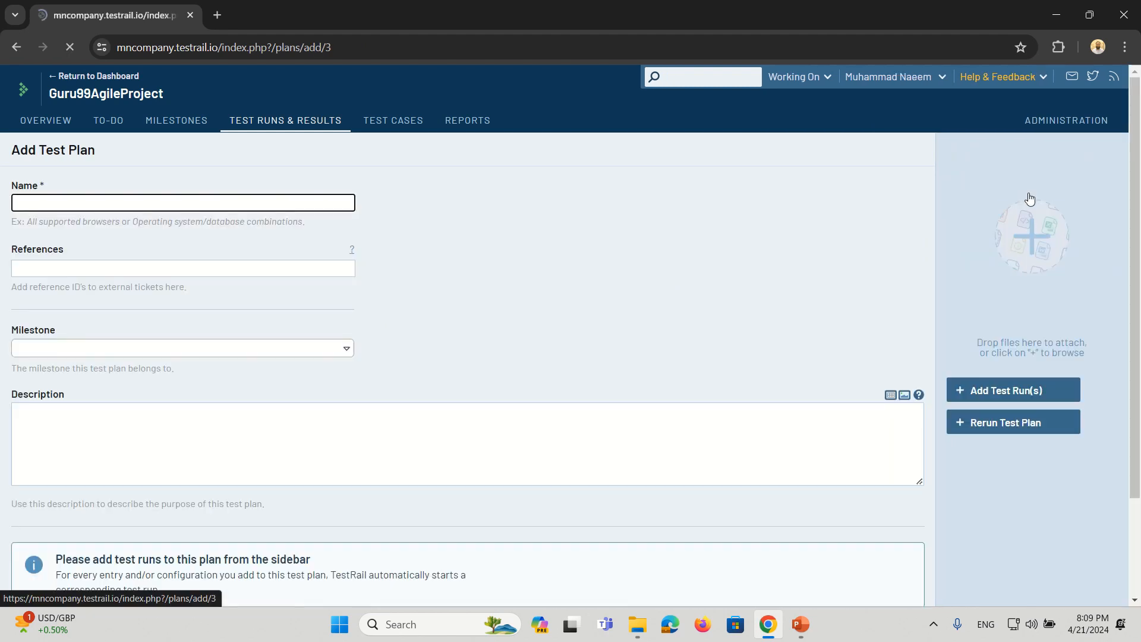
{"action": "left_click", "coordinate": [183, 206]}
{"action": "type", "text": "MN "}
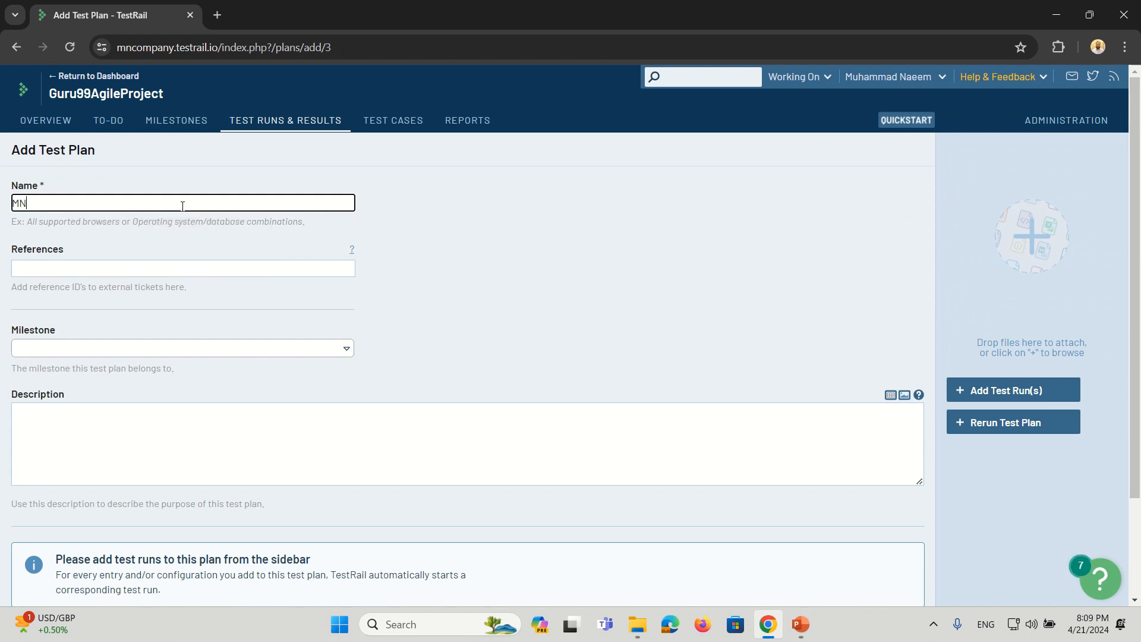
{"action": "type", "text": "Guru99 Smoke Test Plan"}
{"action": "left_click", "coordinate": [330, 357]}
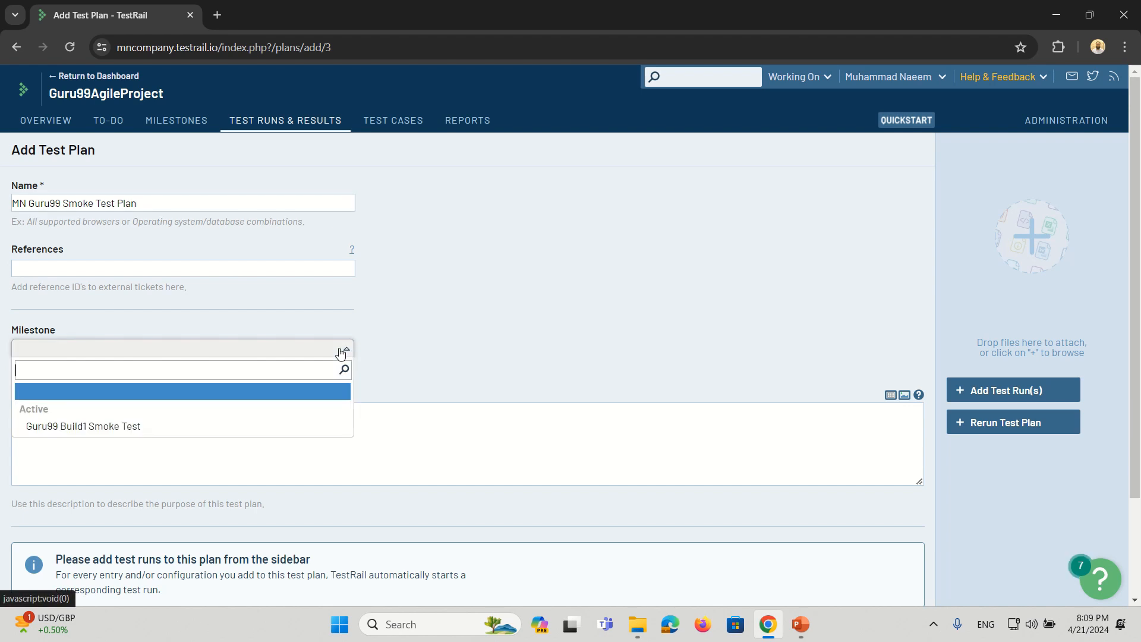
{"action": "left_click", "coordinate": [208, 426]}
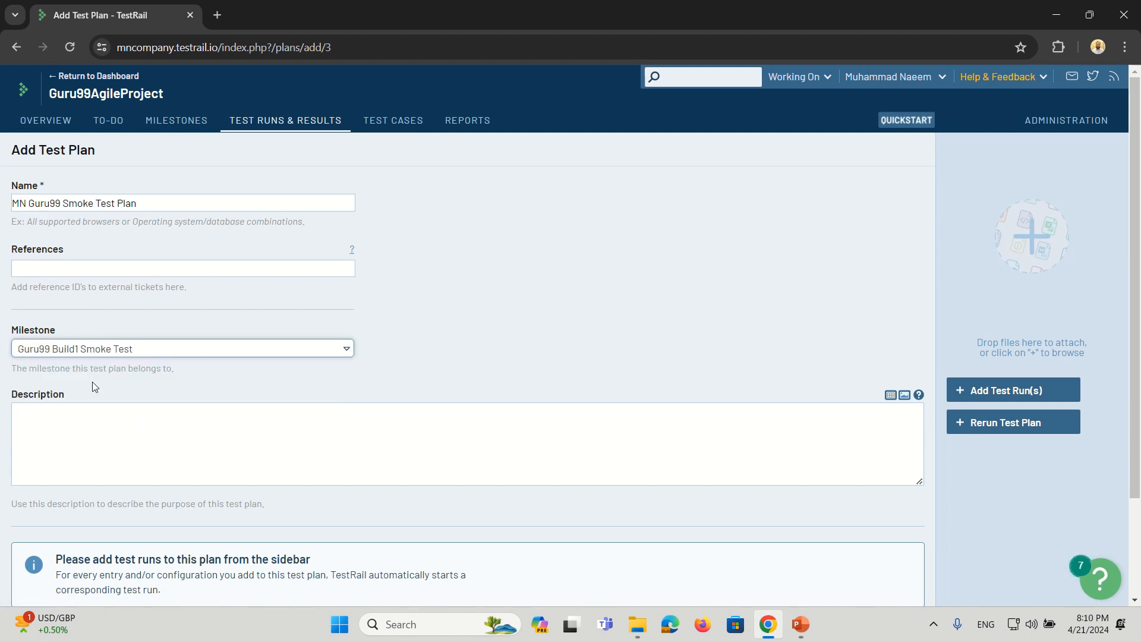
{"action": "scroll", "coordinate": [119, 365], "scroll_direction": "down", "scroll_amount": 2}
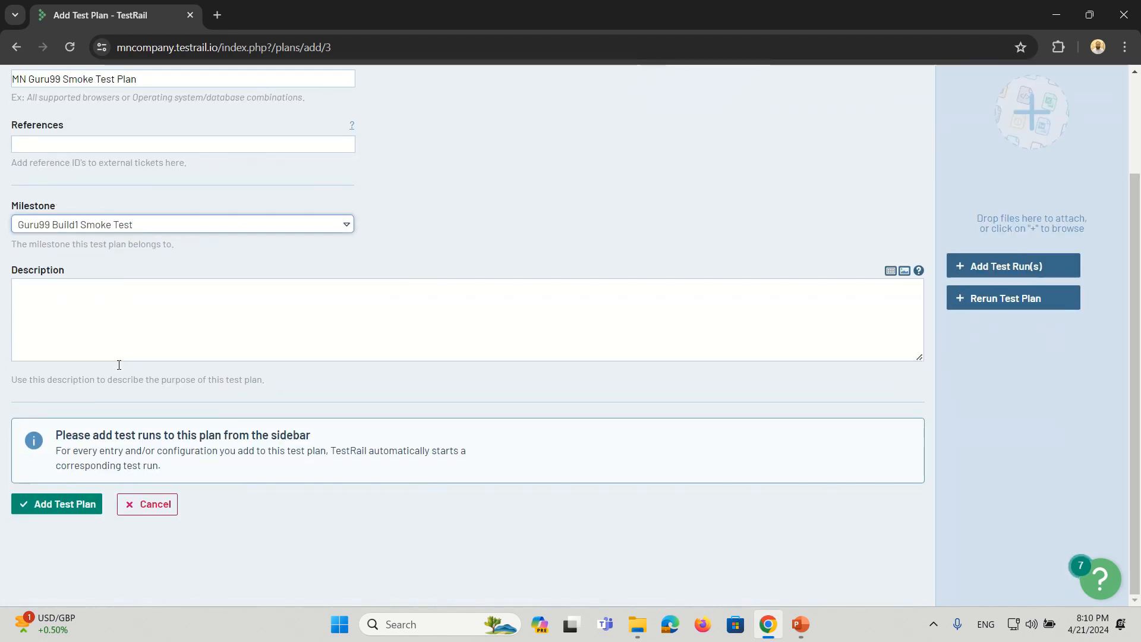
{"action": "left_click", "coordinate": [68, 505]}
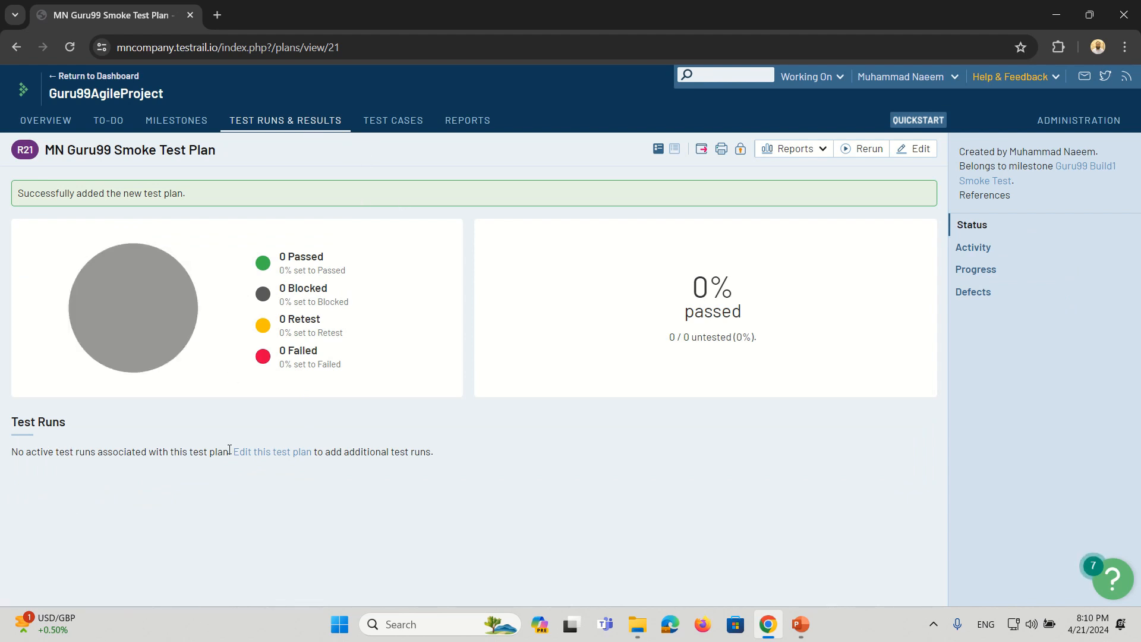
Add a test run to the smoke test plan with all cases of both login sections selected, and save the plan.
{"action": "left_click", "coordinate": [254, 452]}
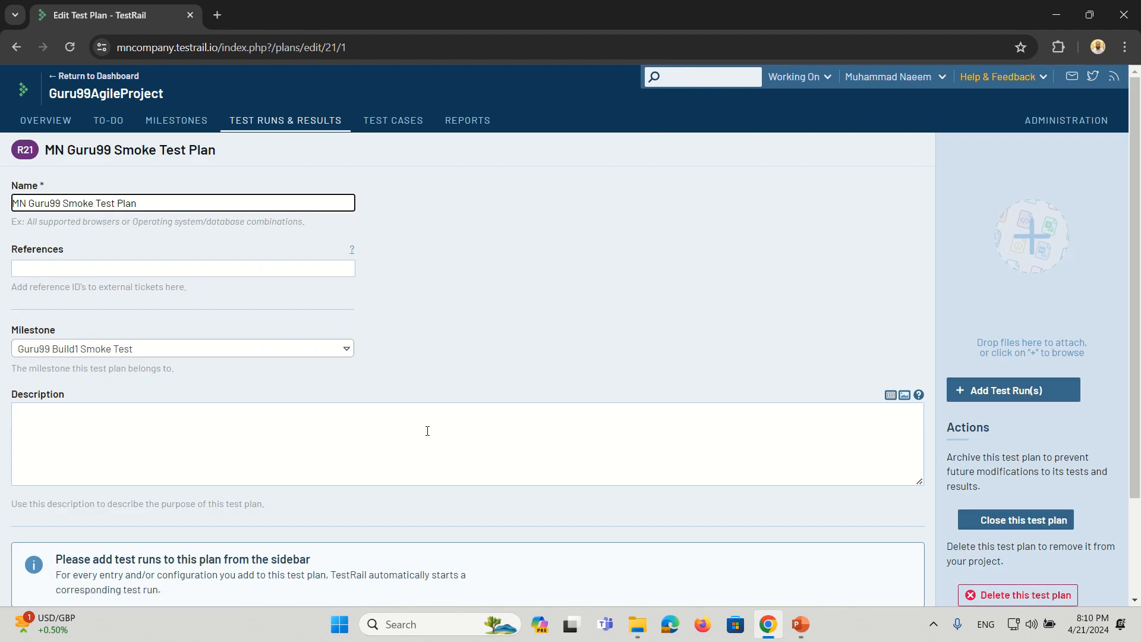
{"action": "left_click", "coordinate": [1038, 399]}
{"action": "scroll", "coordinate": [525, 458], "scroll_direction": "down", "scroll_amount": 2}
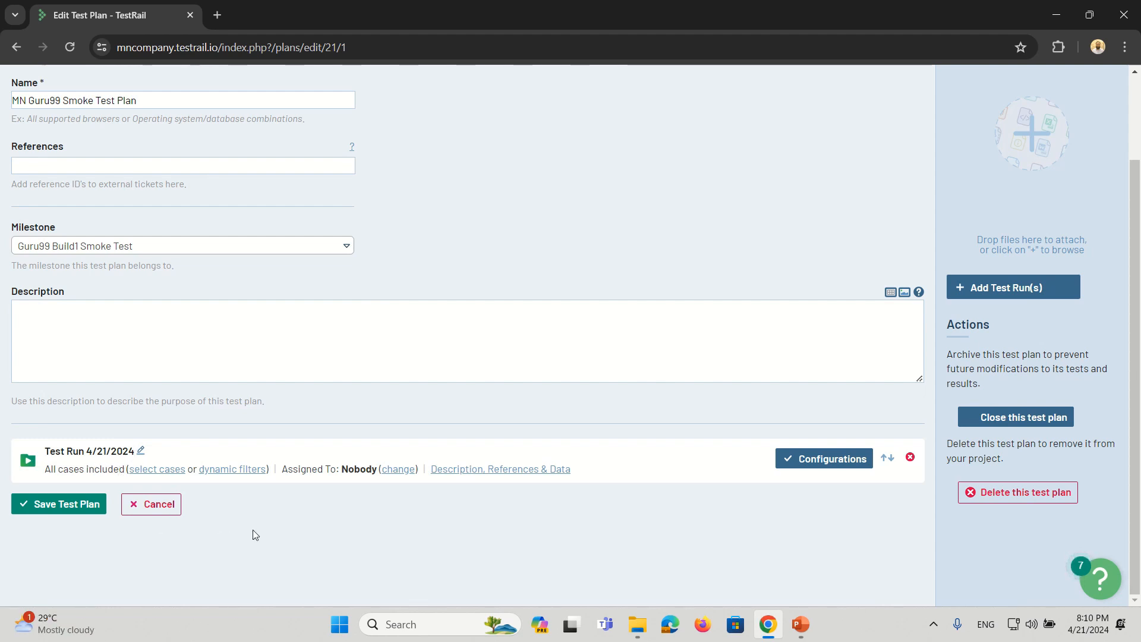
{"action": "left_click", "coordinate": [156, 469]}
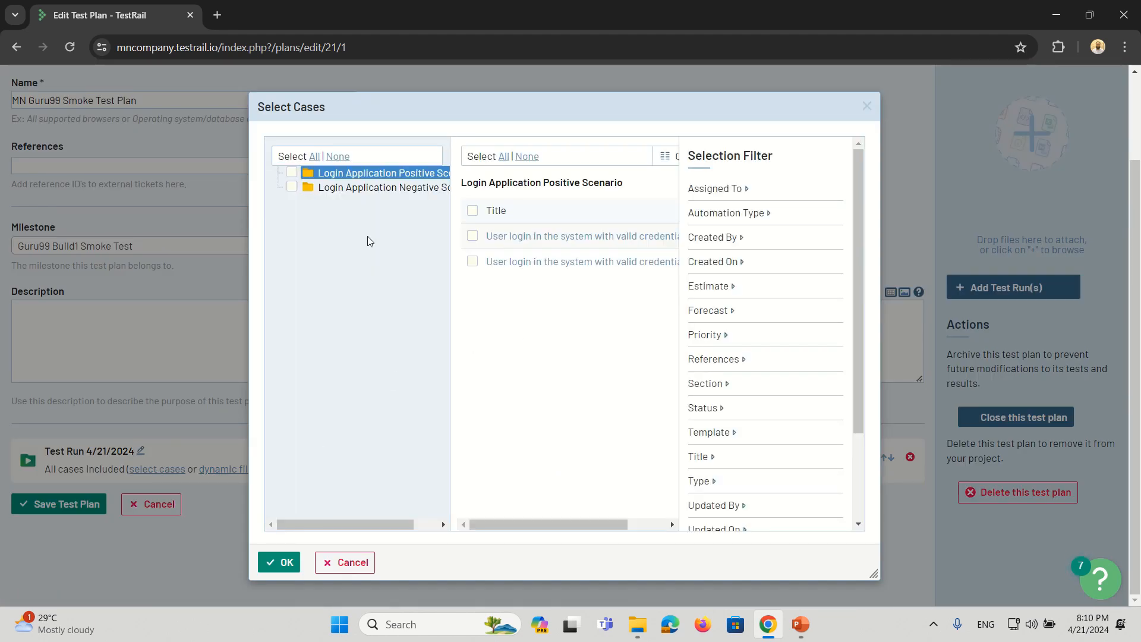
{"action": "left_click", "coordinate": [314, 157]}
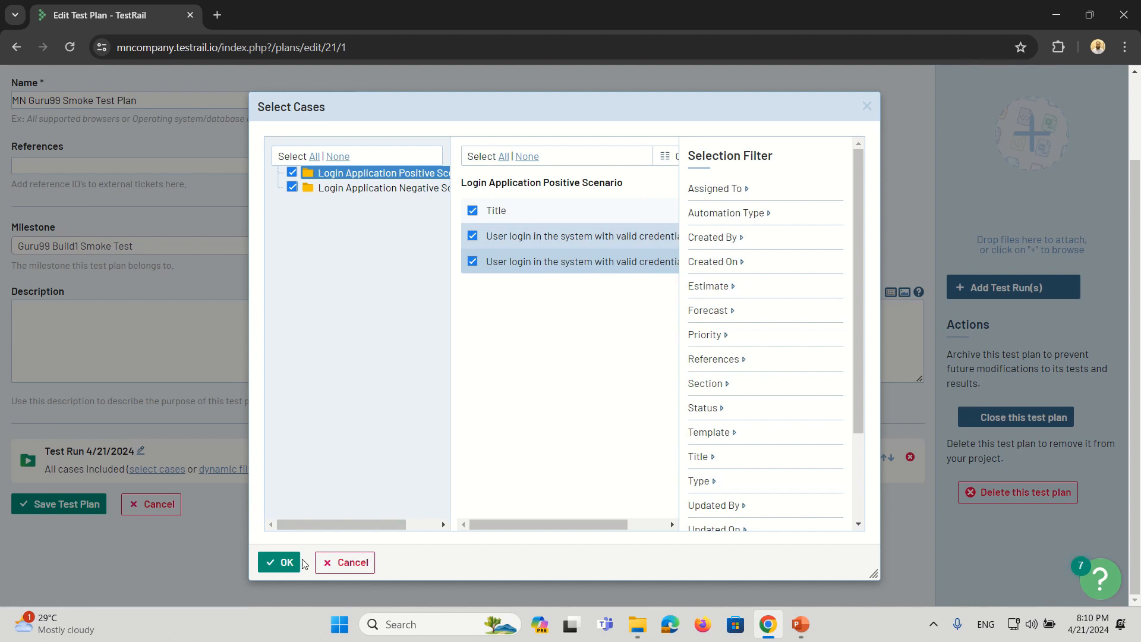
{"action": "left_click", "coordinate": [285, 565]}
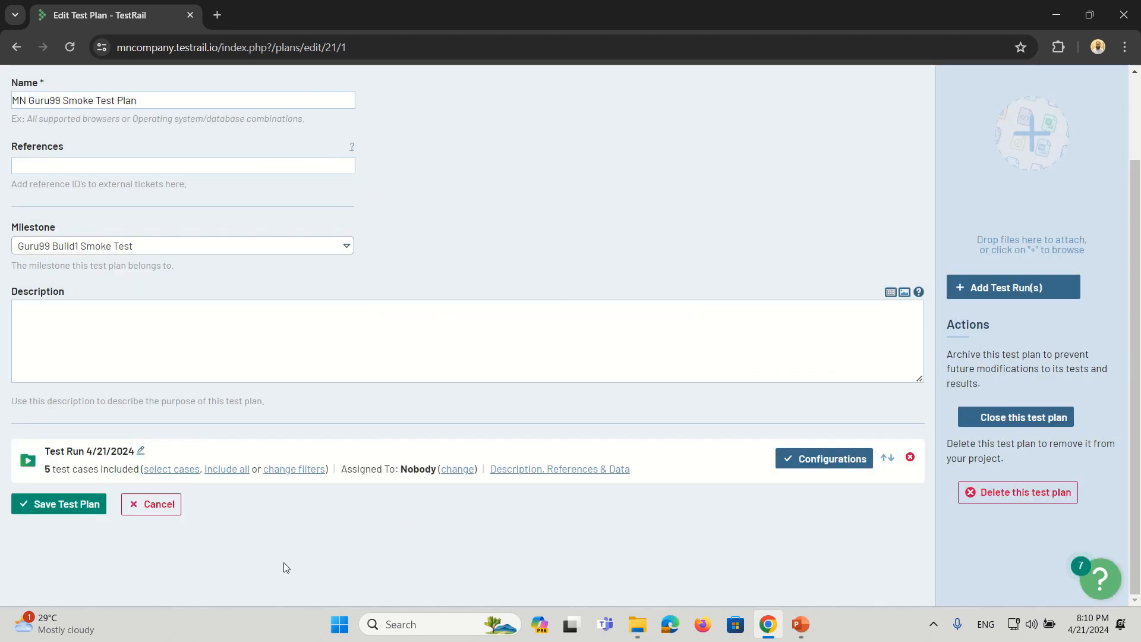
{"action": "left_click", "coordinate": [76, 507]}
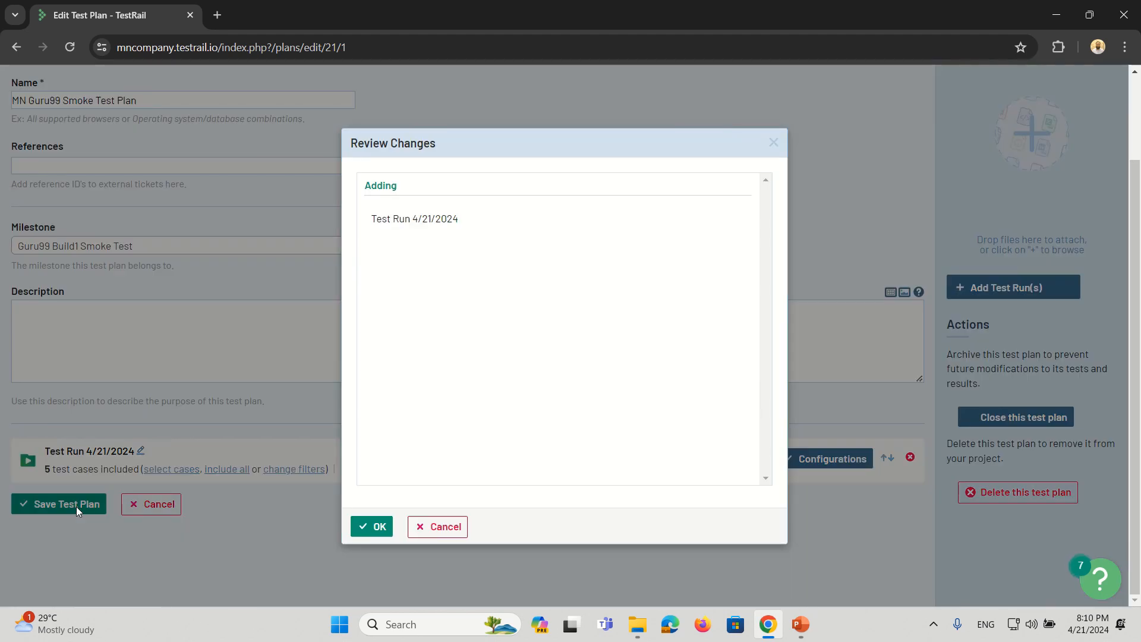
{"action": "left_click", "coordinate": [373, 526]}
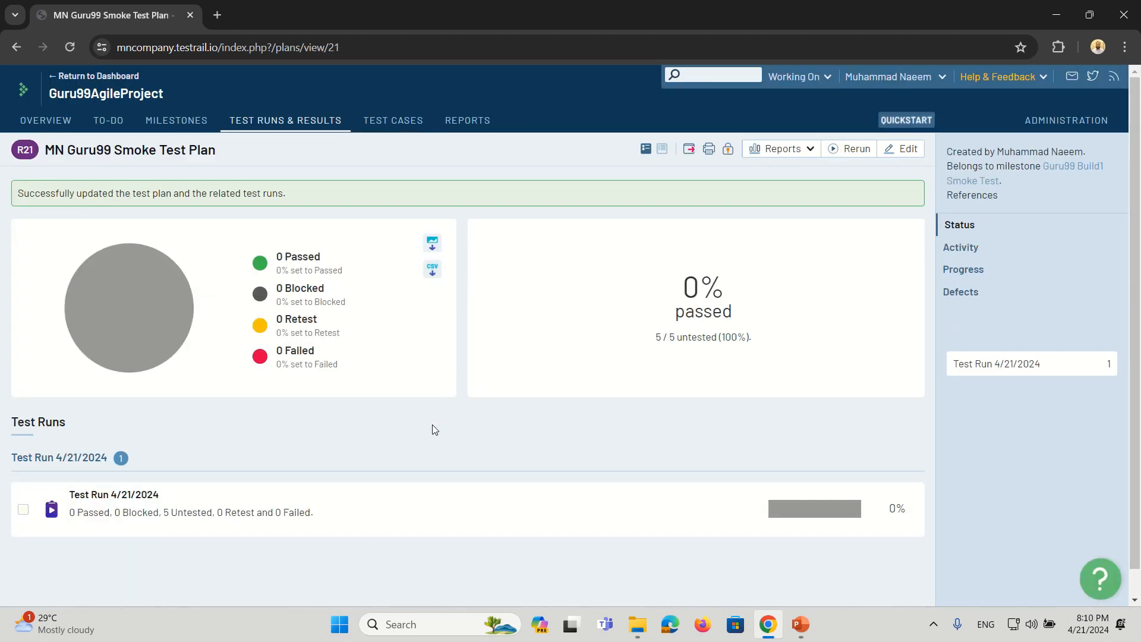
Open the plan's test run and begin a Passed result for test T4035 in the positive login scenario.
{"action": "left_click", "coordinate": [125, 495]}
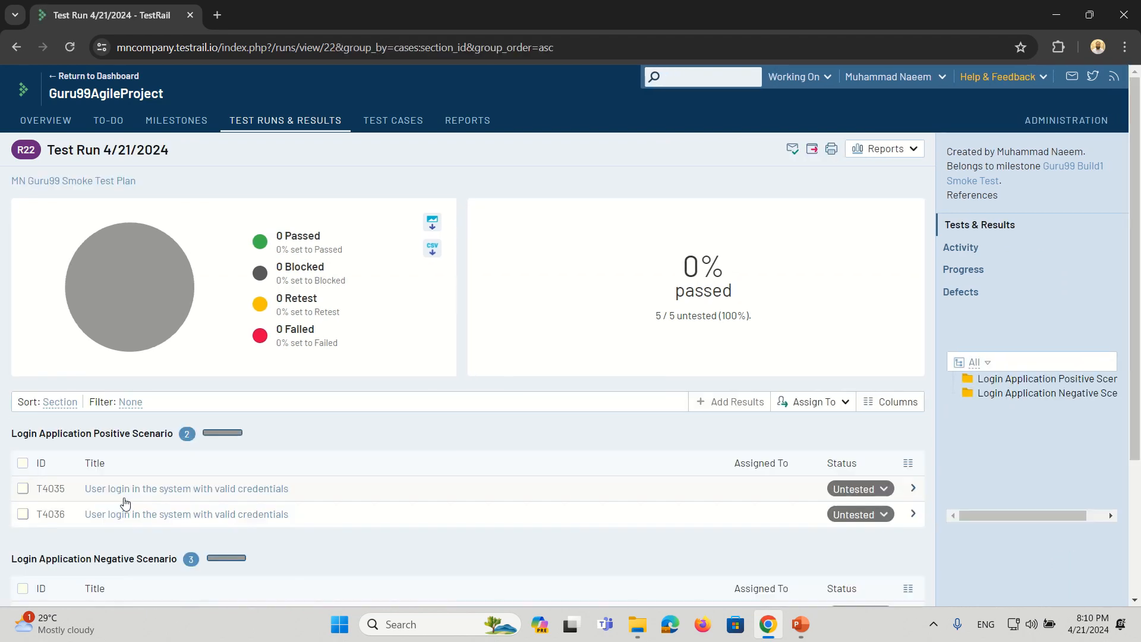
{"action": "scroll", "coordinate": [421, 491], "scroll_direction": "down", "scroll_amount": 2}
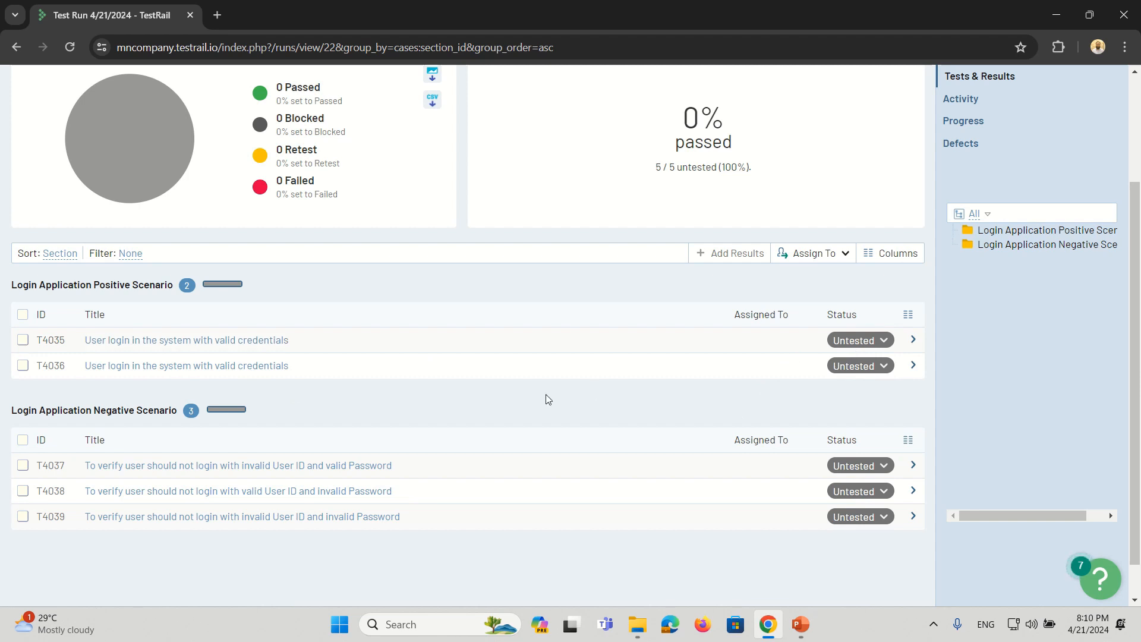
{"action": "scroll", "coordinate": [548, 399], "scroll_direction": "up", "scroll_amount": 3}
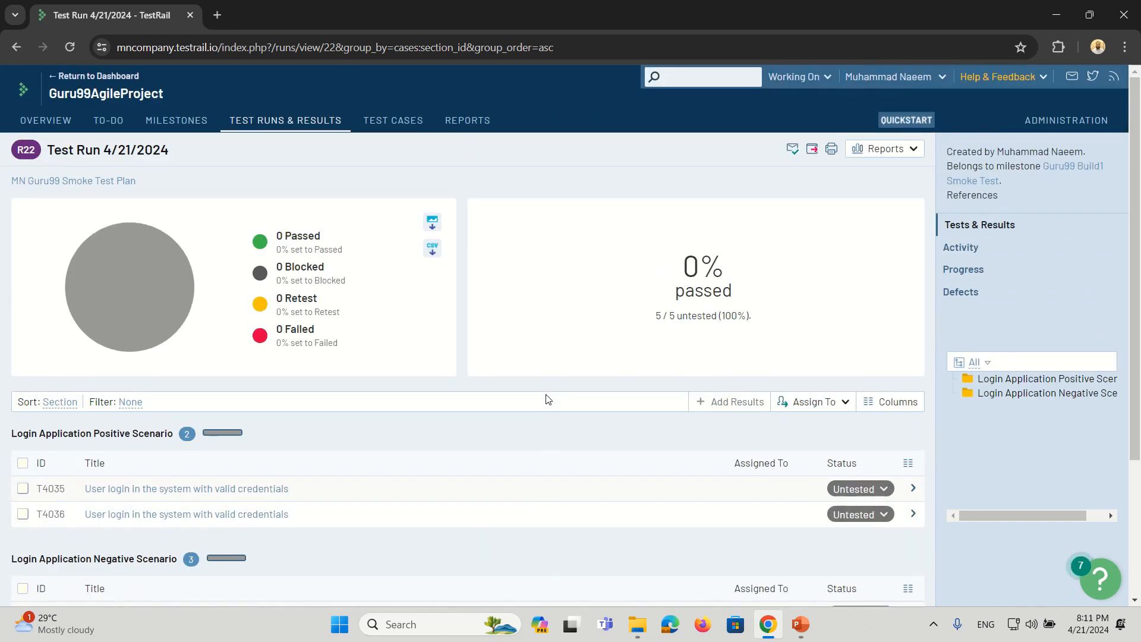
{"action": "scroll", "coordinate": [548, 399], "scroll_direction": "down", "scroll_amount": 1}
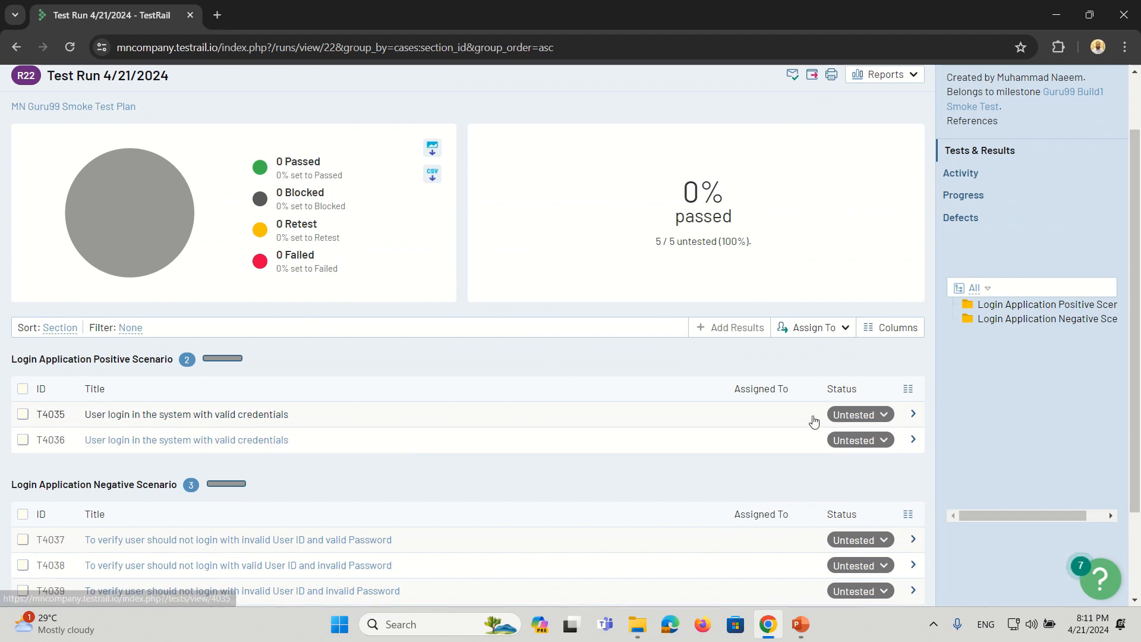
{"action": "left_click", "coordinate": [867, 416]}
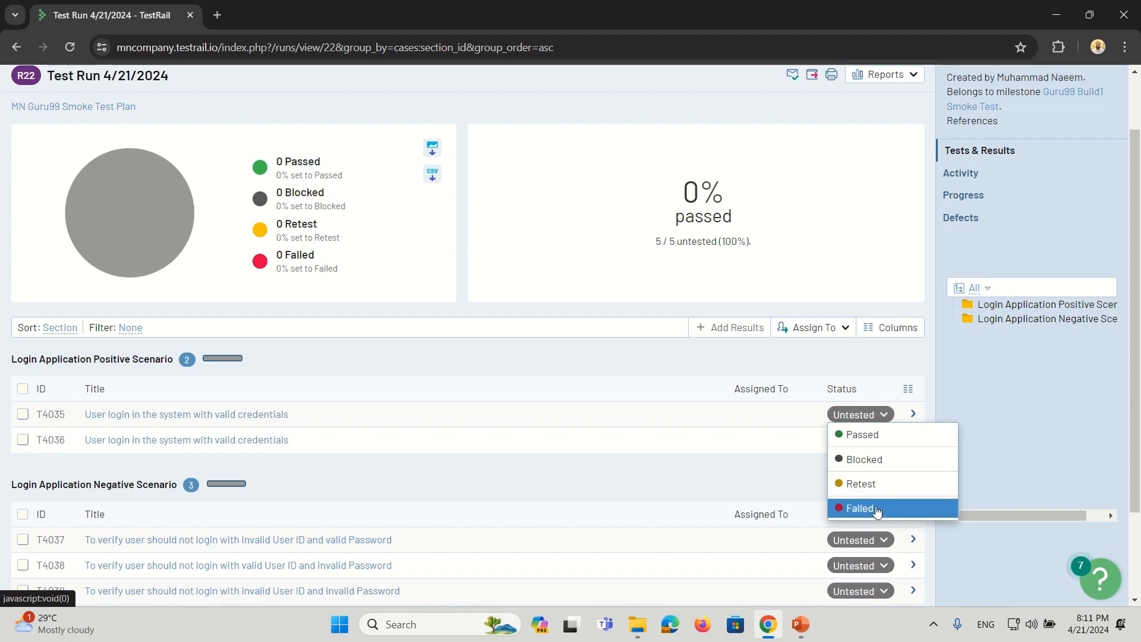
{"action": "left_click", "coordinate": [868, 437]}
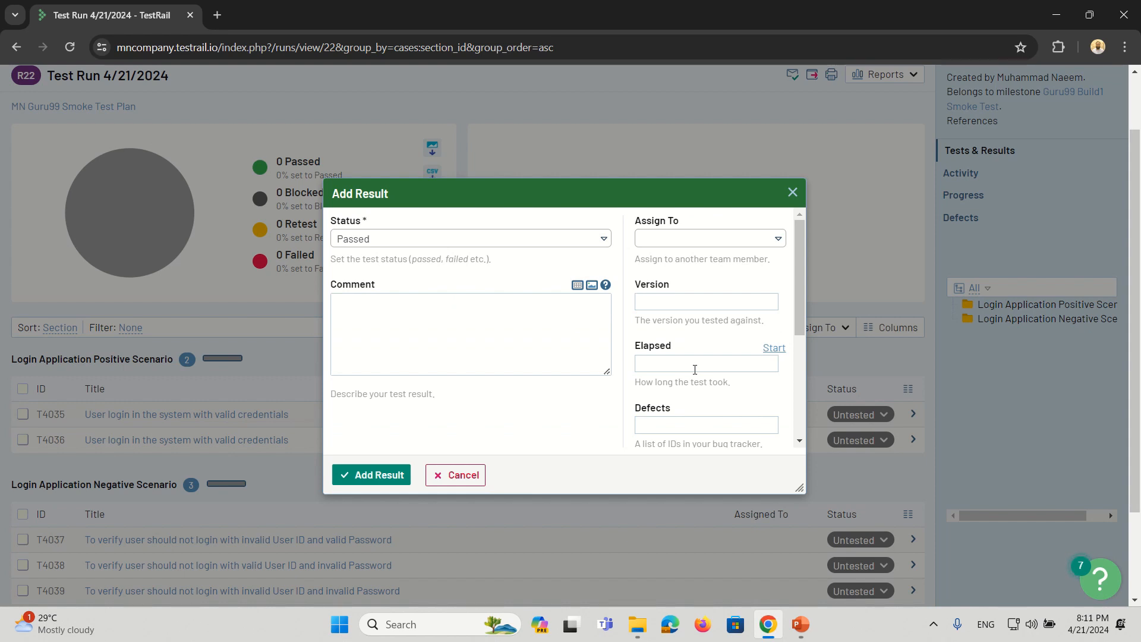
Assign the result to the team member by name, enter version V1.1 and elapsed time 10m, and add the result.
{"action": "left_click", "coordinate": [769, 240]}
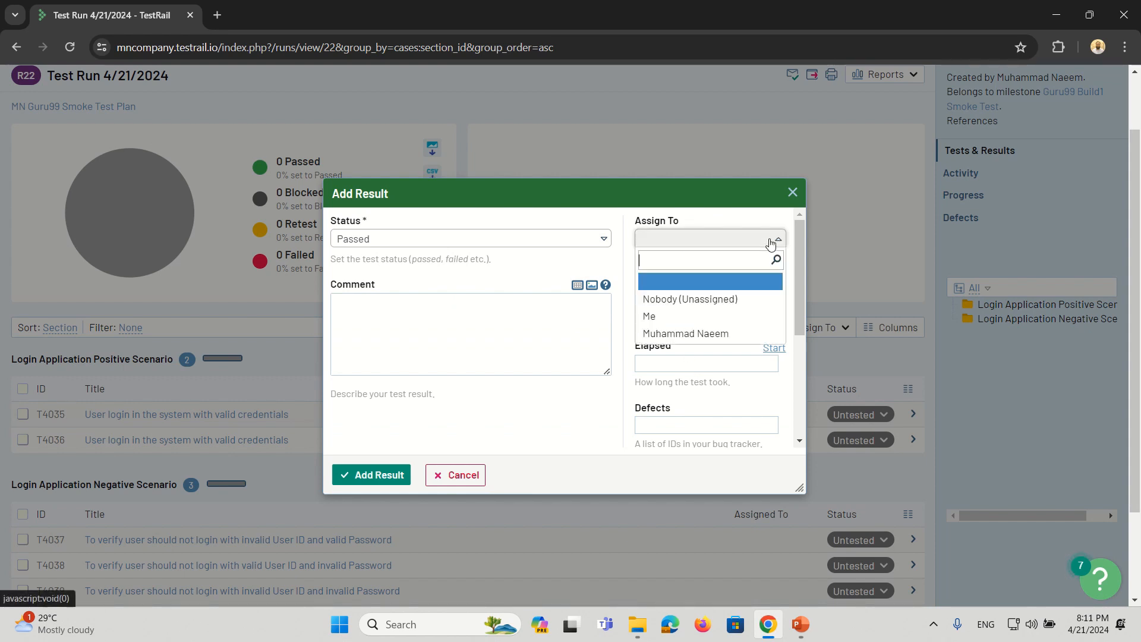
{"action": "left_click", "coordinate": [717, 332]}
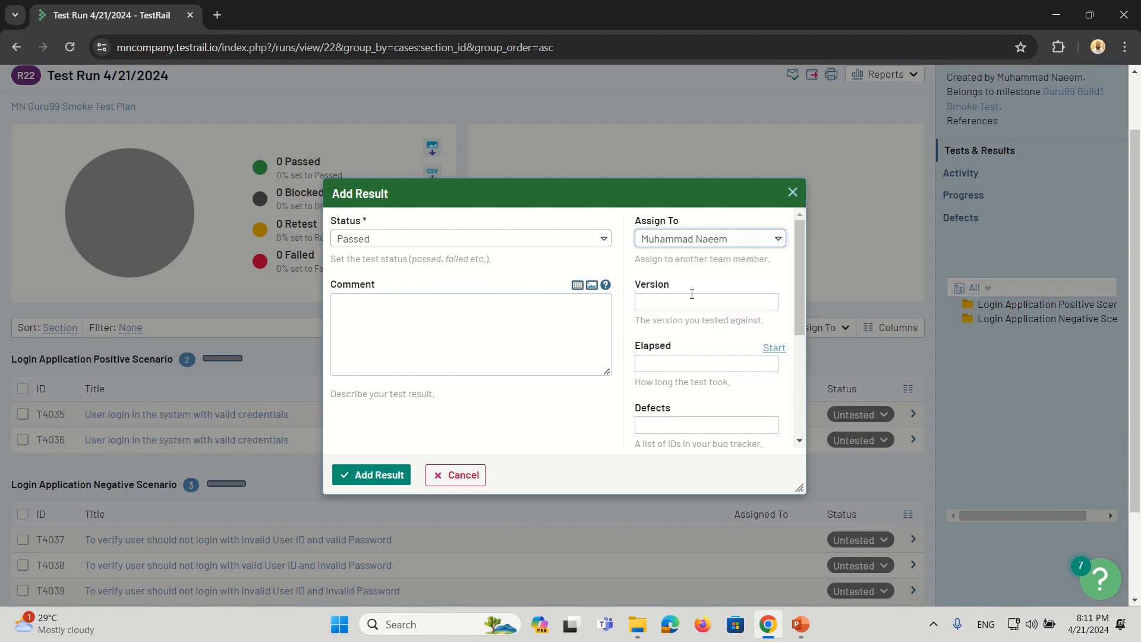
{"action": "left_click", "coordinate": [680, 305]}
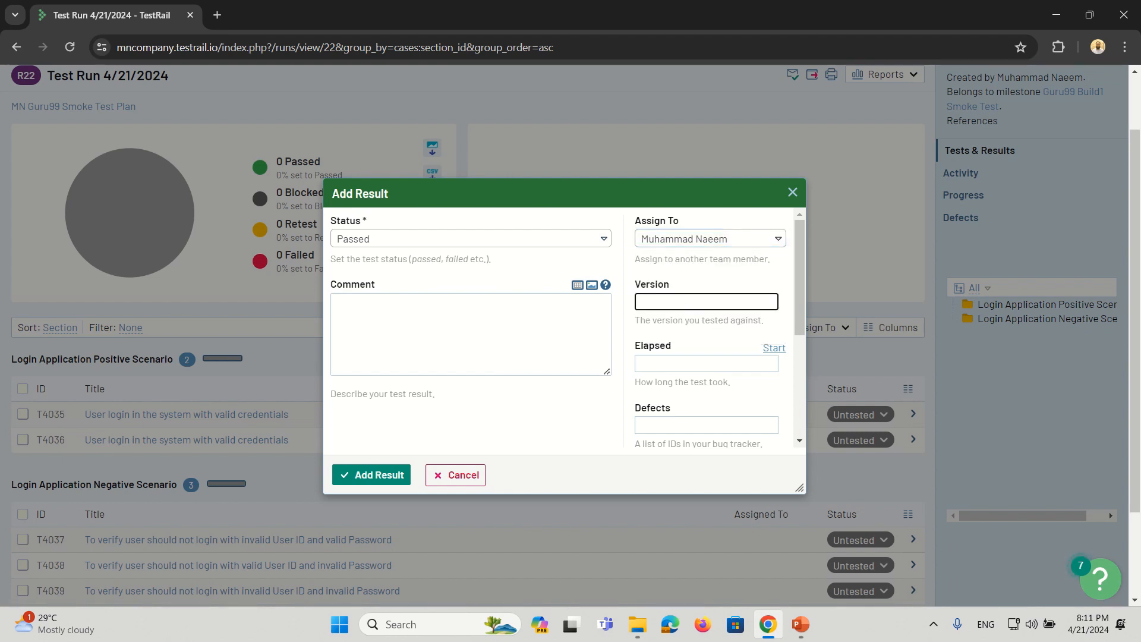
{"action": "type", "text": "V1.1"}
{"action": "left_click", "coordinate": [676, 364]}
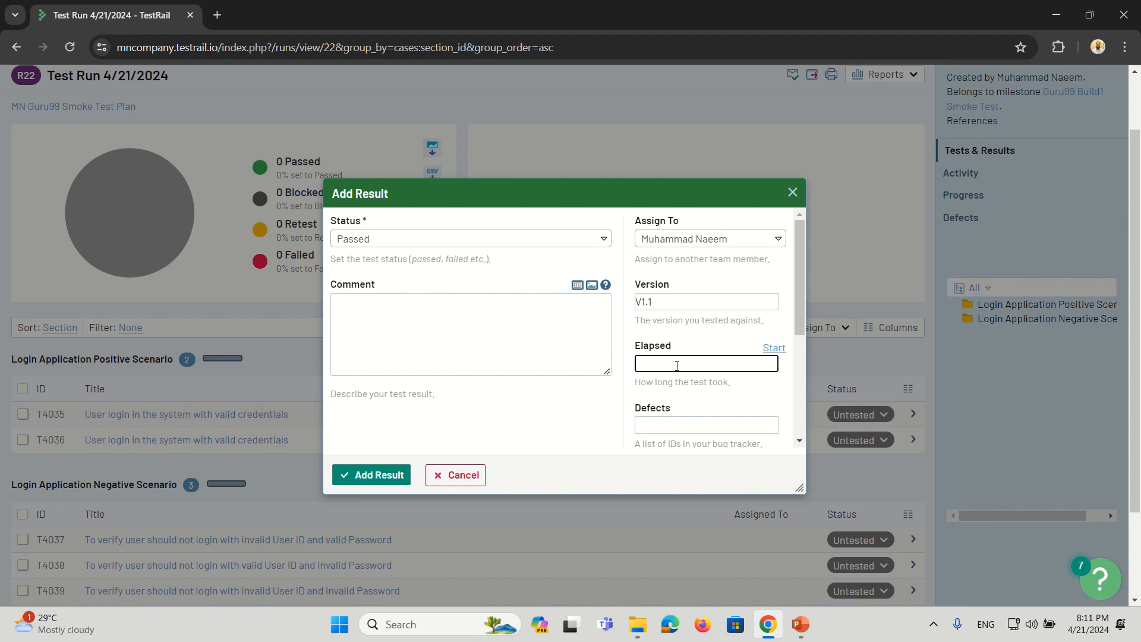
{"action": "type", "text": "10m"}
{"action": "scroll", "coordinate": [624, 312], "scroll_direction": "down", "scroll_amount": 3}
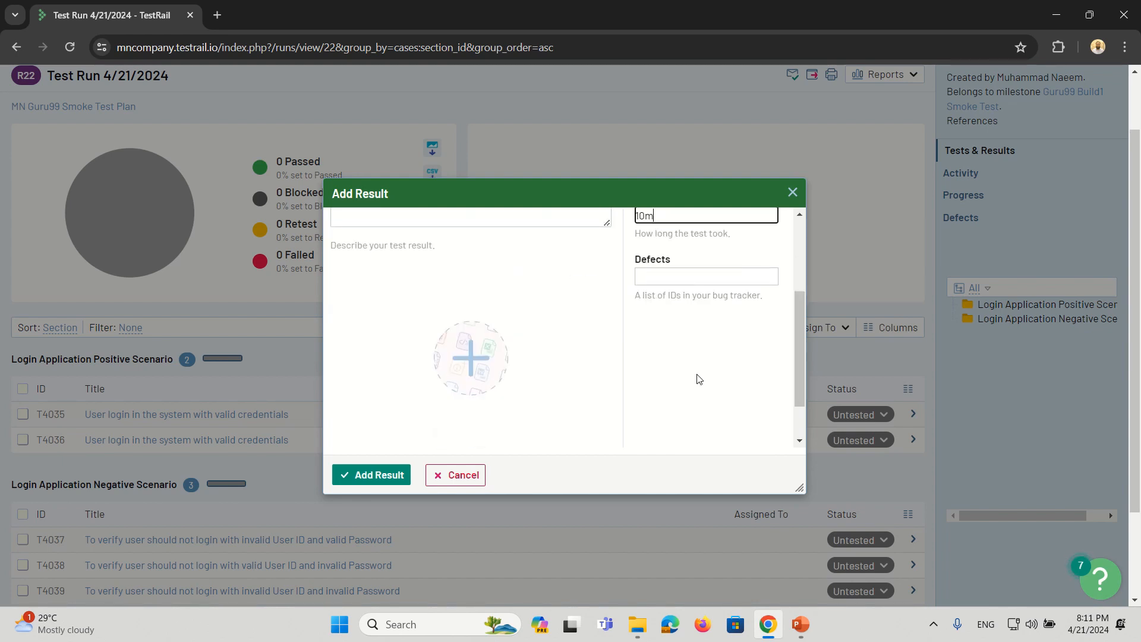
{"action": "scroll", "coordinate": [696, 375], "scroll_direction": "up", "scroll_amount": 3}
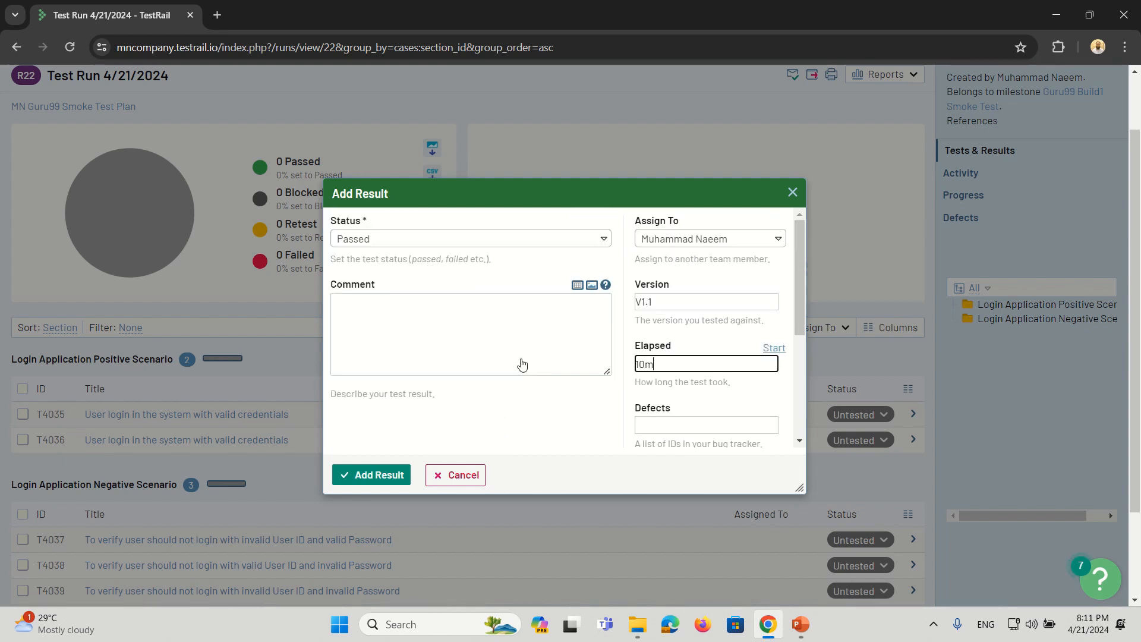
{"action": "left_click", "coordinate": [381, 476]}
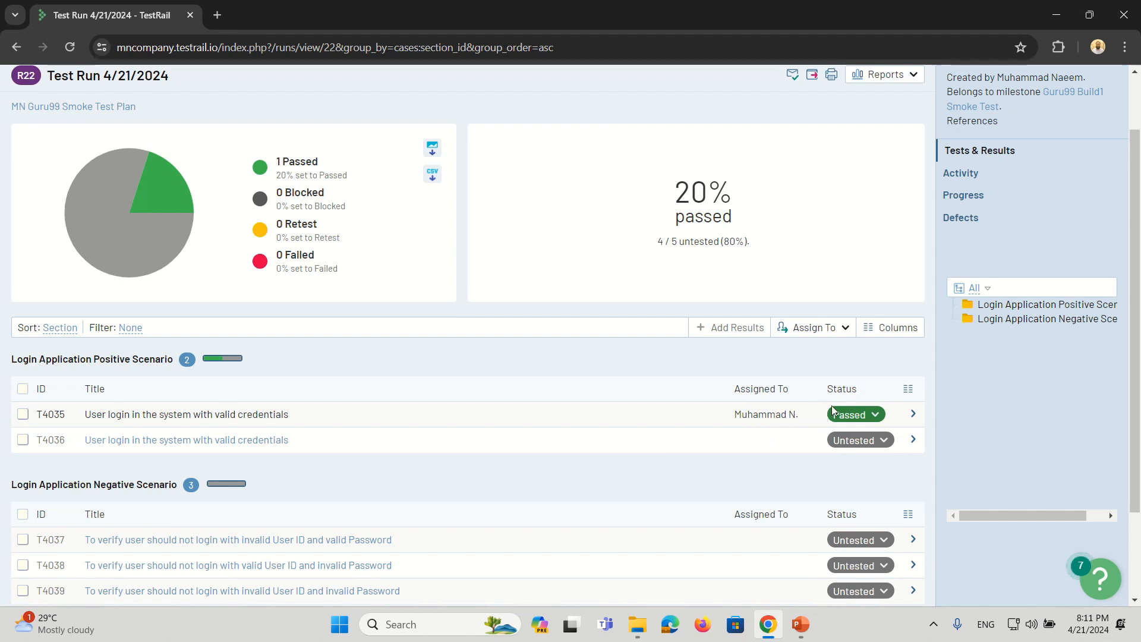
Add a Passed result for test T4036, assigned to the team member by name, with version V1.1 and elapsed time 15m.
{"action": "left_click", "coordinate": [856, 443]}
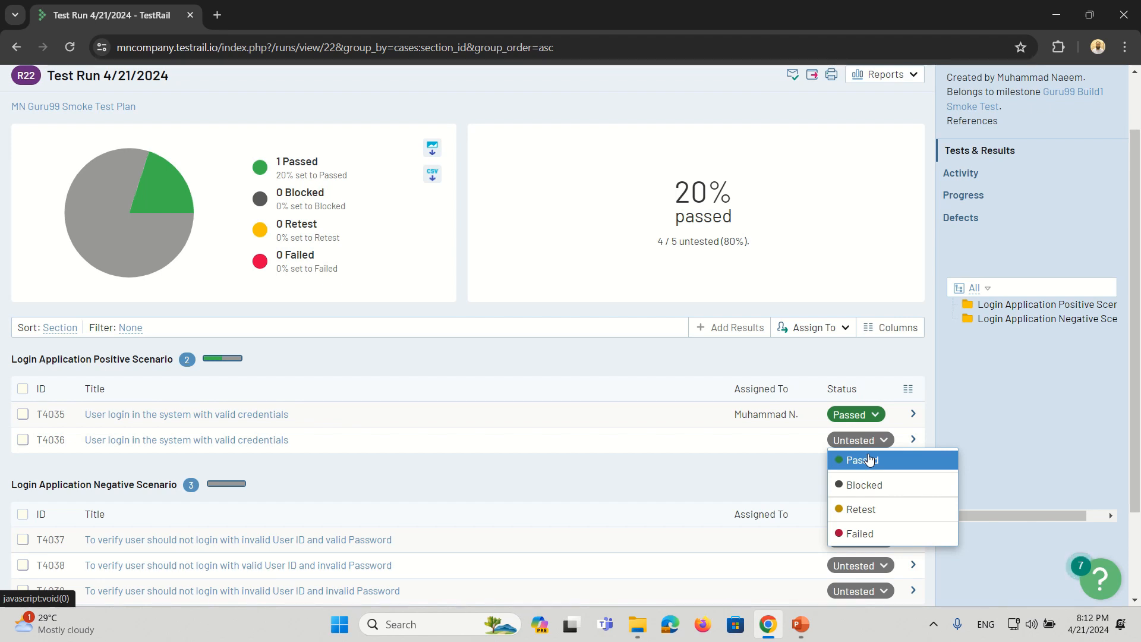
{"action": "left_click", "coordinate": [868, 457]}
{"action": "left_click", "coordinate": [770, 240]}
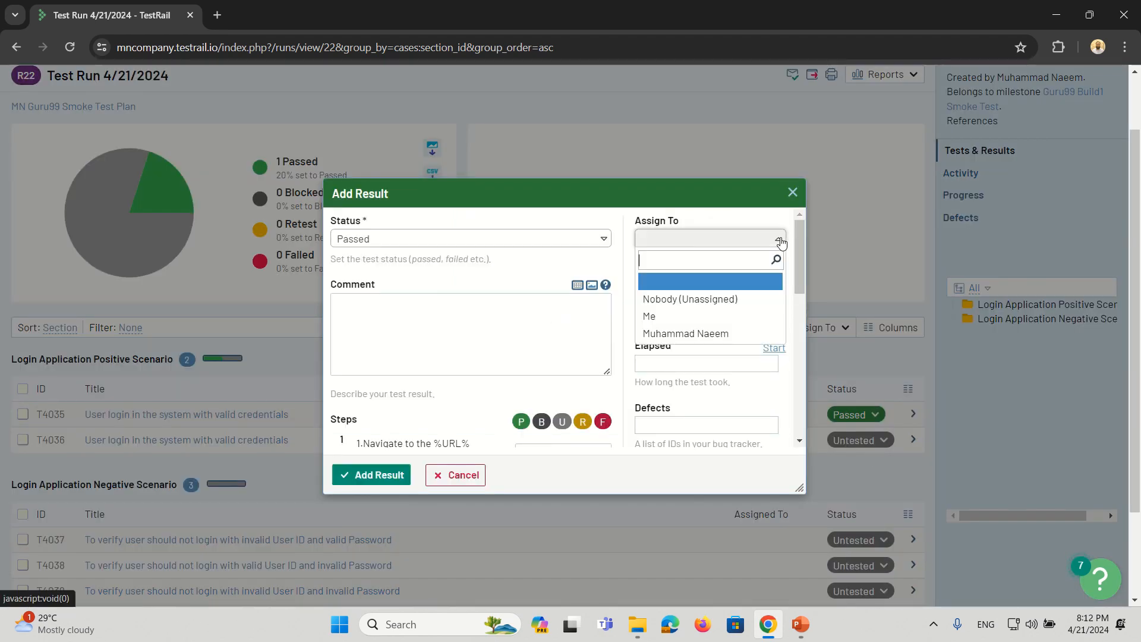
{"action": "left_click", "coordinate": [737, 334]}
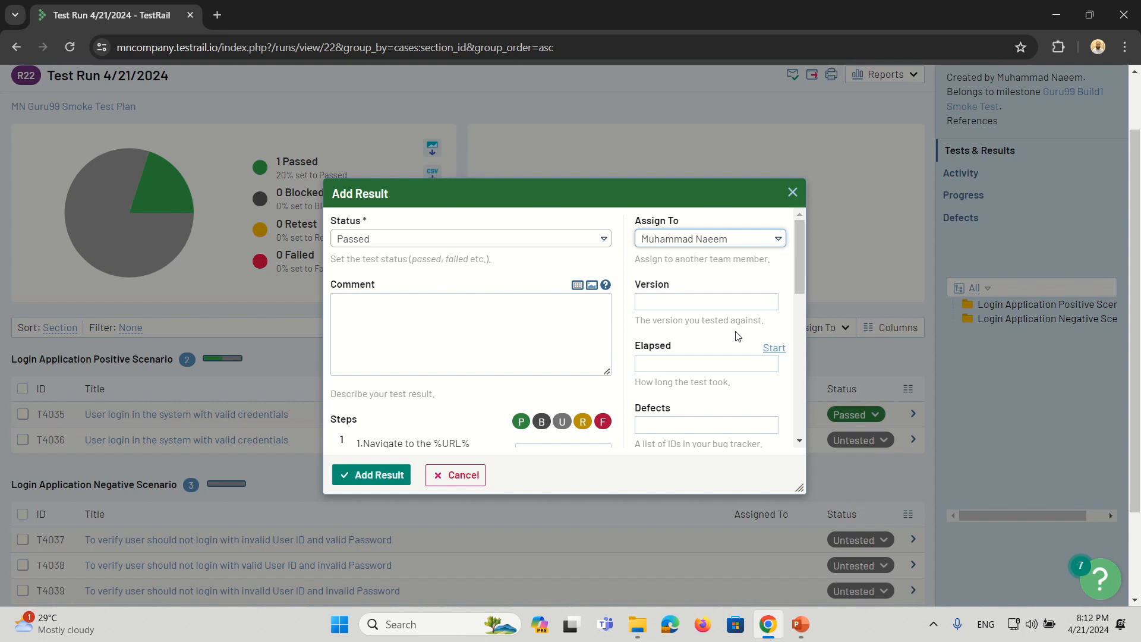
{"action": "left_click", "coordinate": [693, 301]}
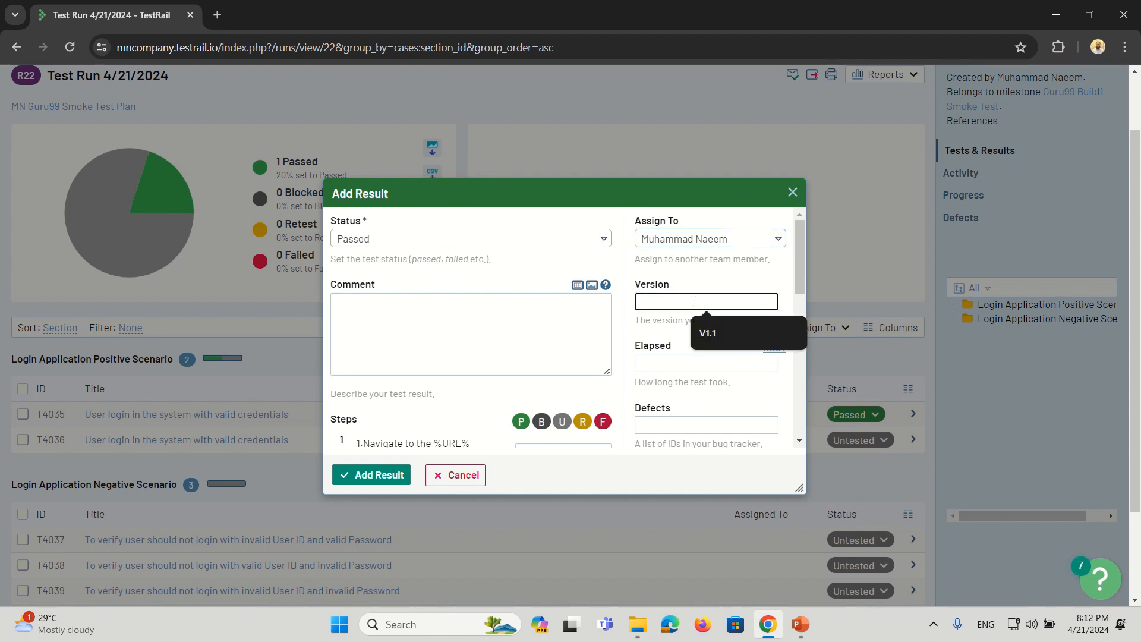
{"action": "left_click", "coordinate": [707, 332]}
{"action": "left_click", "coordinate": [694, 367]}
{"action": "type", "text": "15m"}
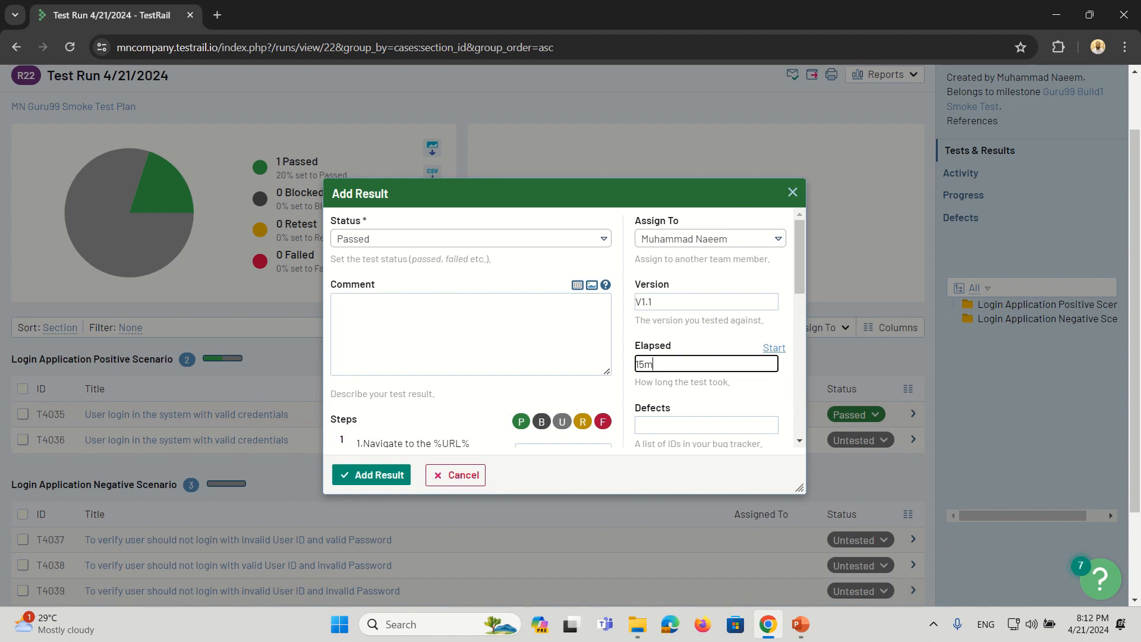
{"action": "left_click", "coordinate": [355, 483]}
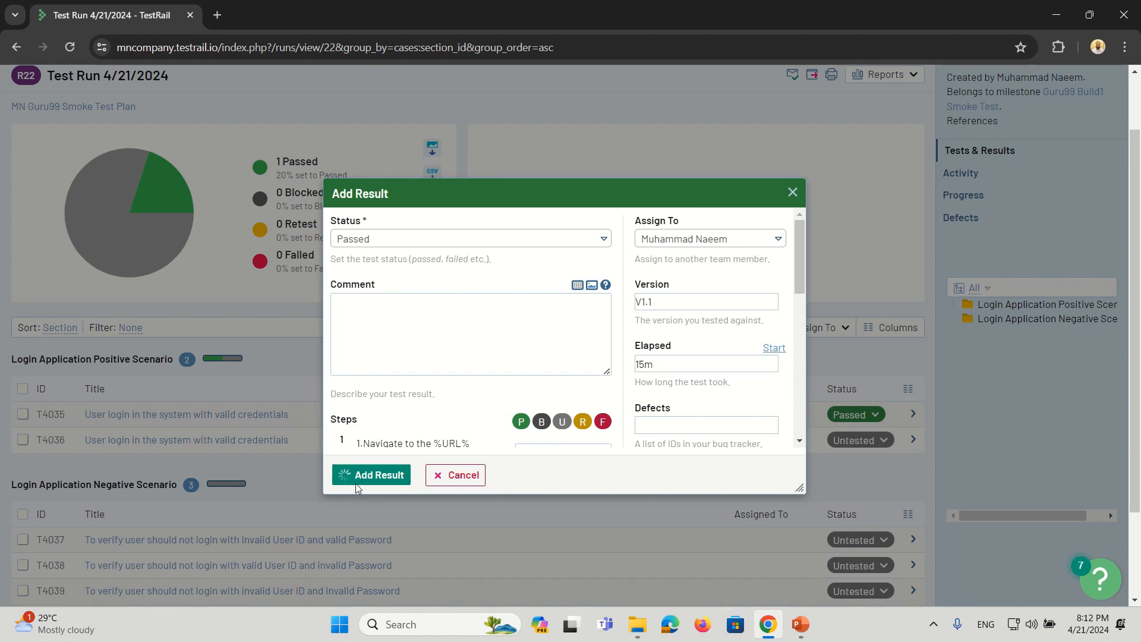
Add a Passed result for test T4037 in the negative login scenario, assigned to the team member by name, with elapsed time 15m.
{"action": "scroll", "coordinate": [357, 489], "scroll_direction": "down", "scroll_amount": 2}
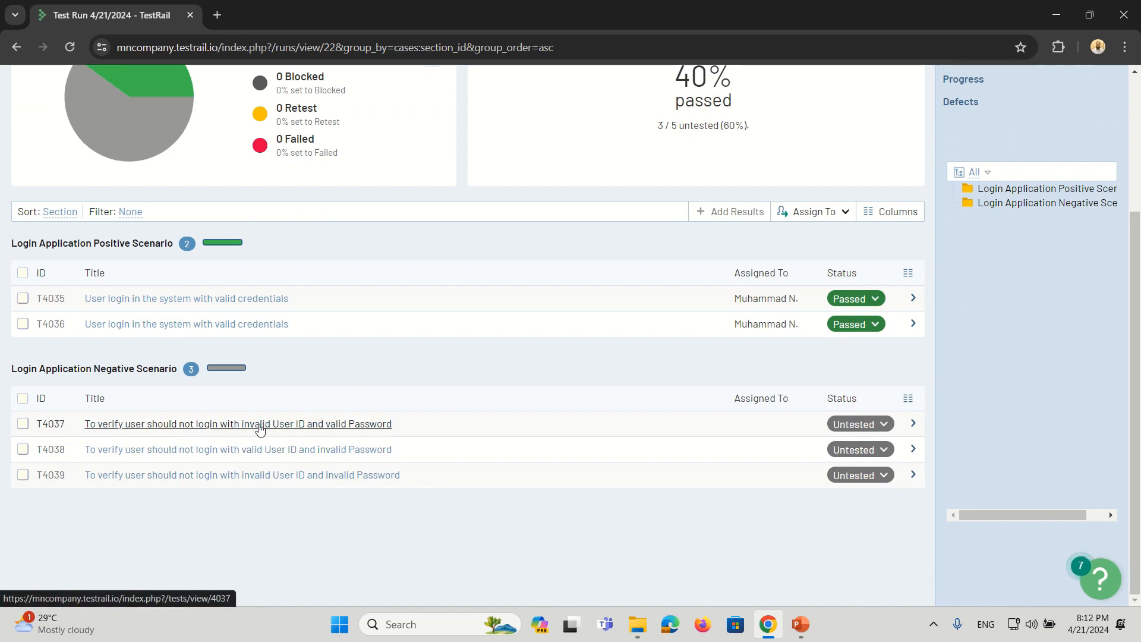
{"action": "left_click", "coordinate": [884, 424]}
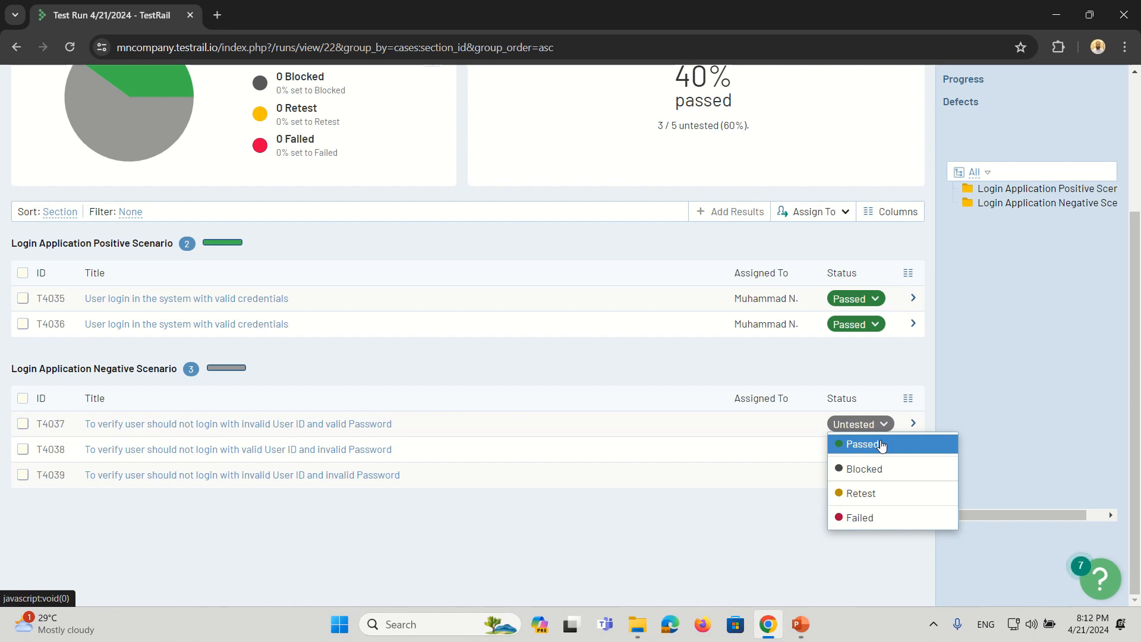
{"action": "left_click", "coordinate": [879, 444]}
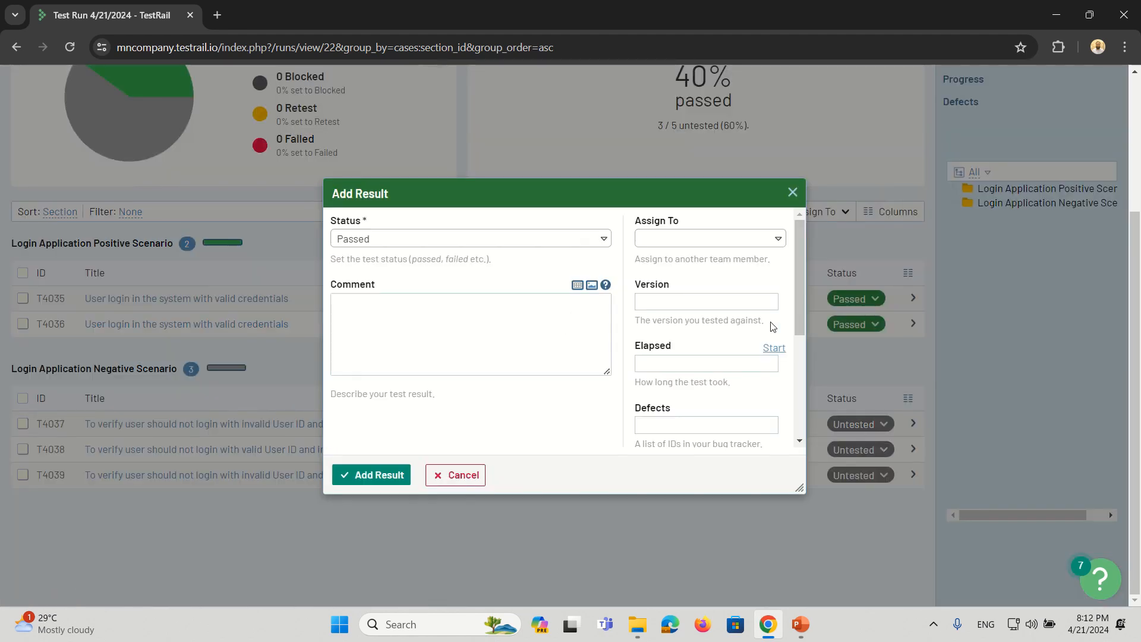
{"action": "left_click", "coordinate": [778, 241]}
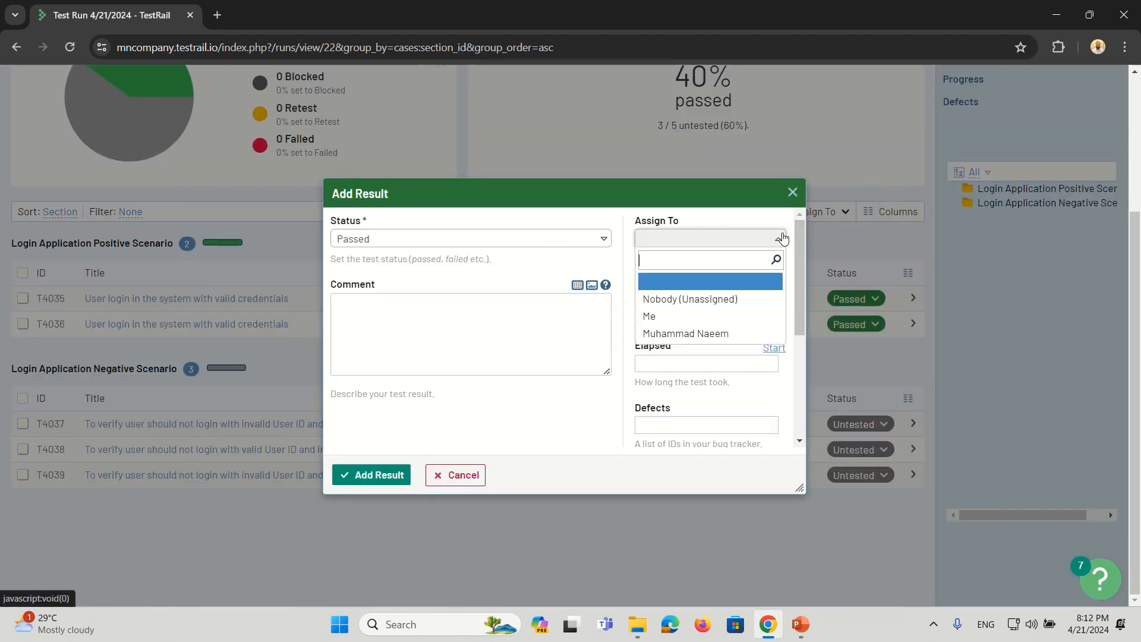
{"action": "left_click", "coordinate": [694, 332]}
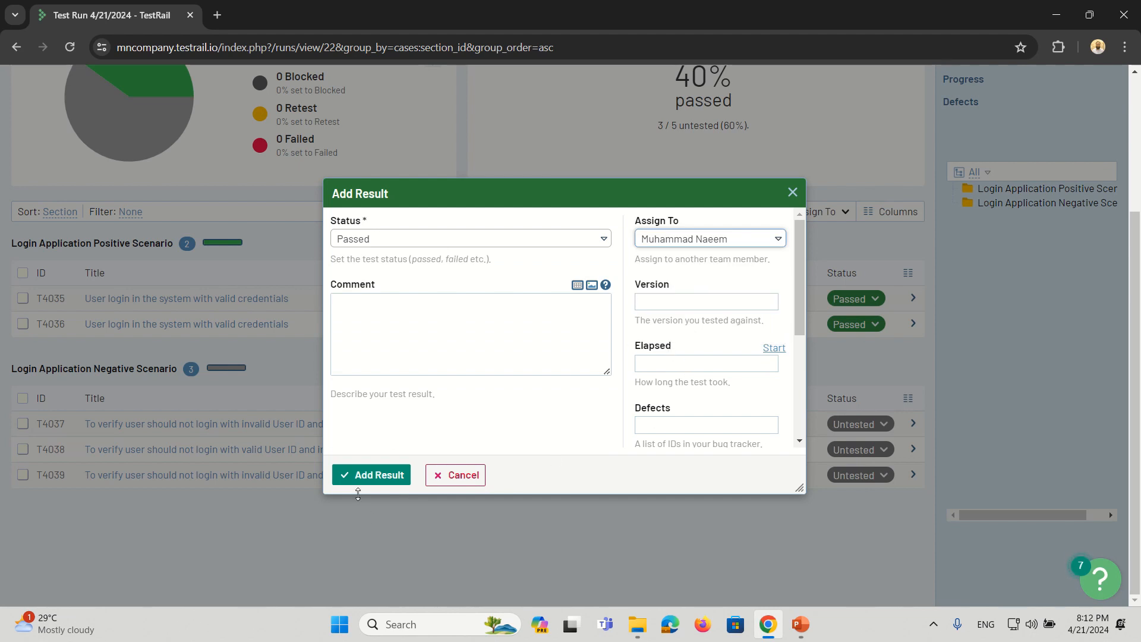
{"action": "left_click", "coordinate": [662, 364]}
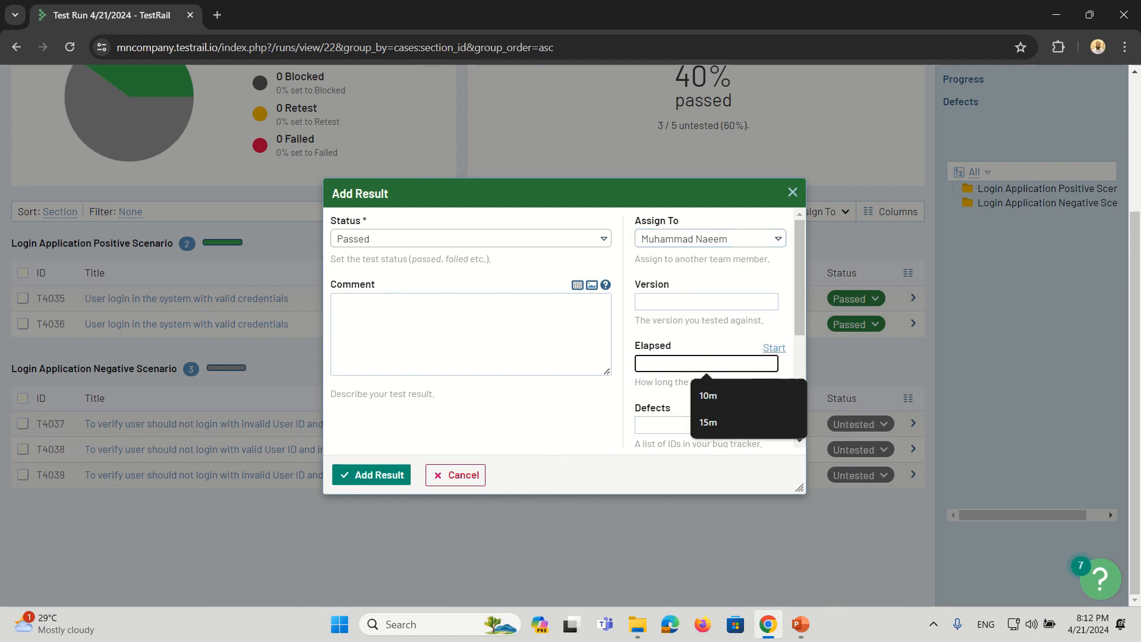
{"action": "type", "text": "15m"}
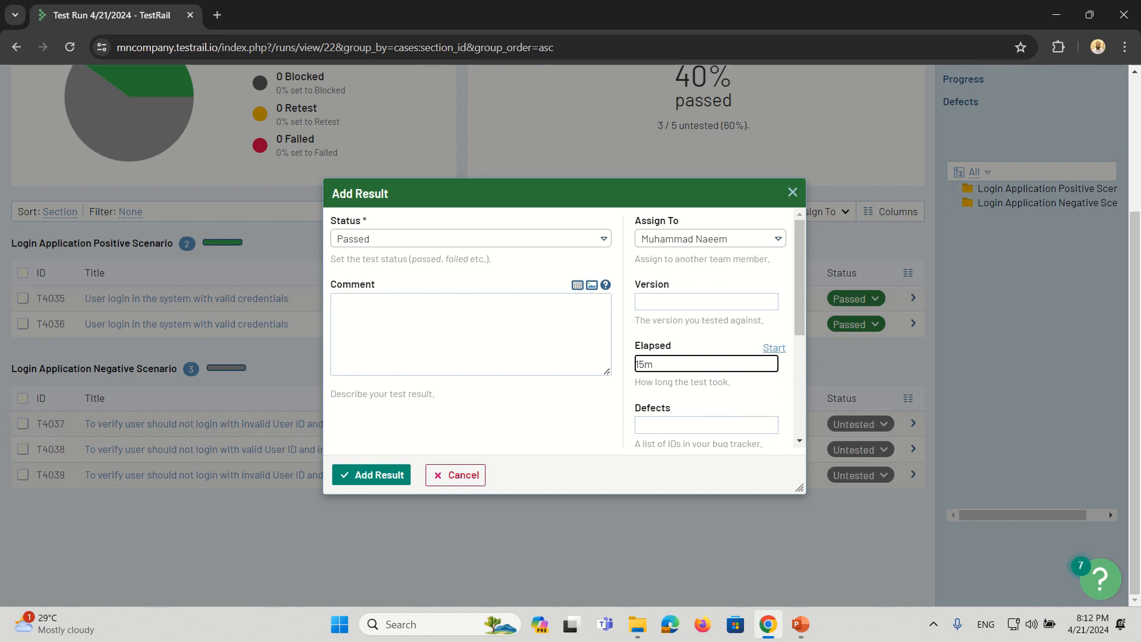
{"action": "left_click", "coordinate": [358, 475]}
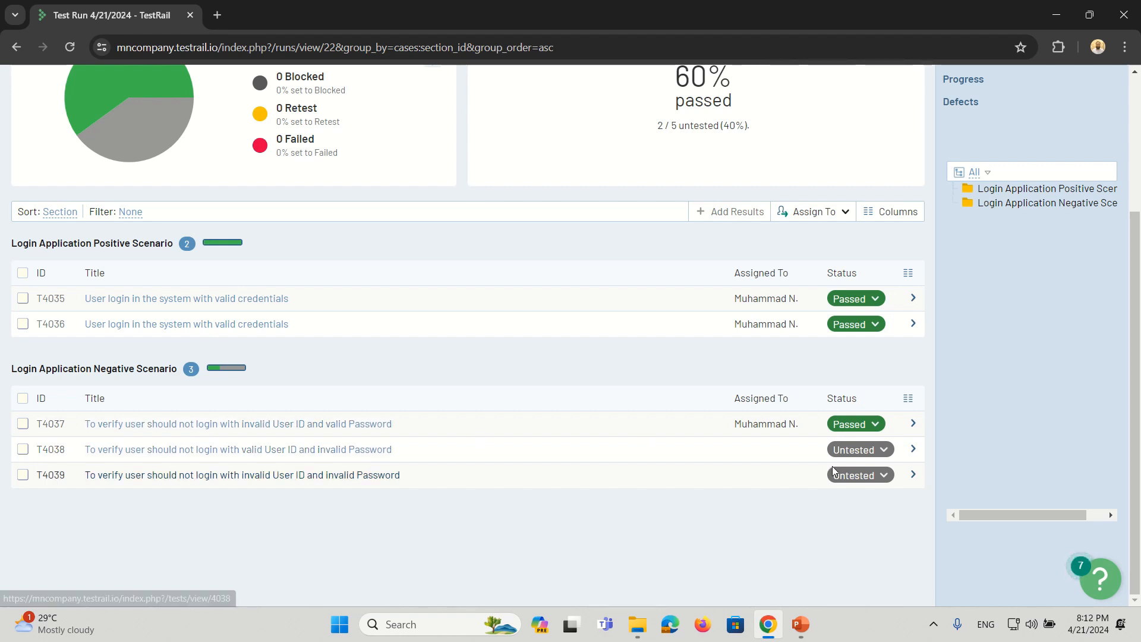
Begin a Failed result for test T4038, assigned to the team member by name, with version V1.1 and elapsed time 10m.
{"action": "left_click", "coordinate": [856, 455]}
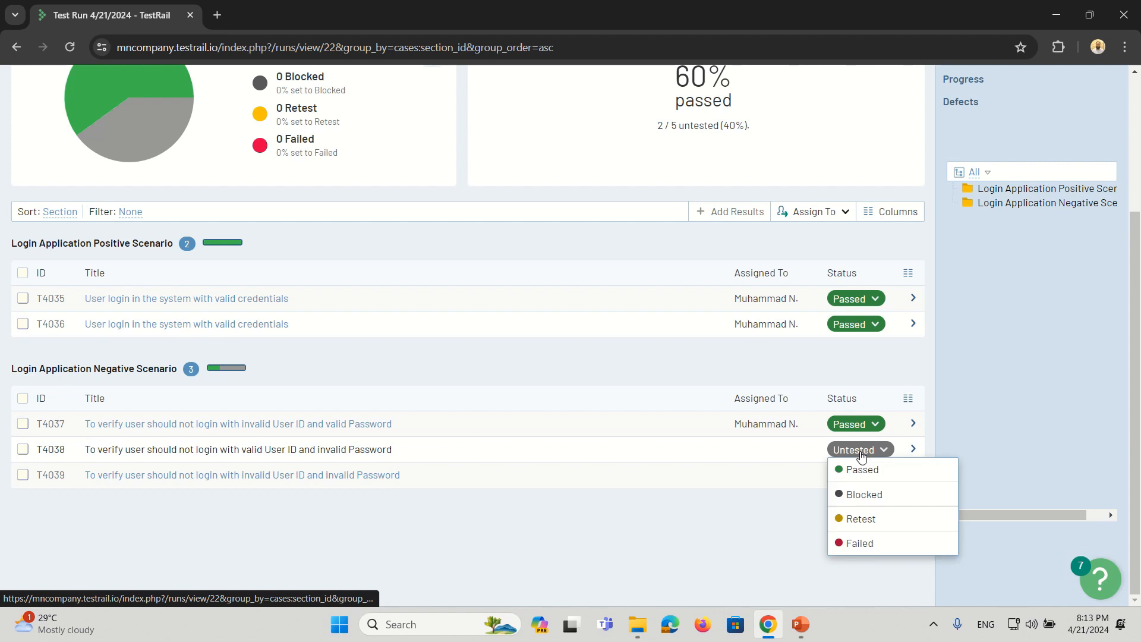
{"action": "left_click", "coordinate": [861, 543]}
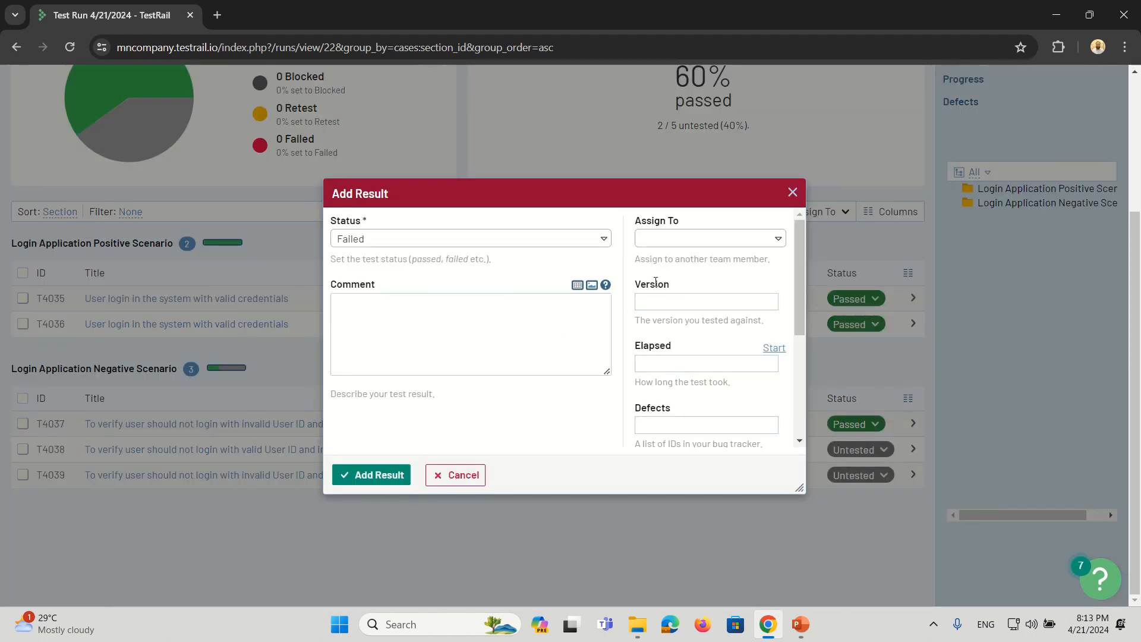
{"action": "left_click", "coordinate": [772, 243]}
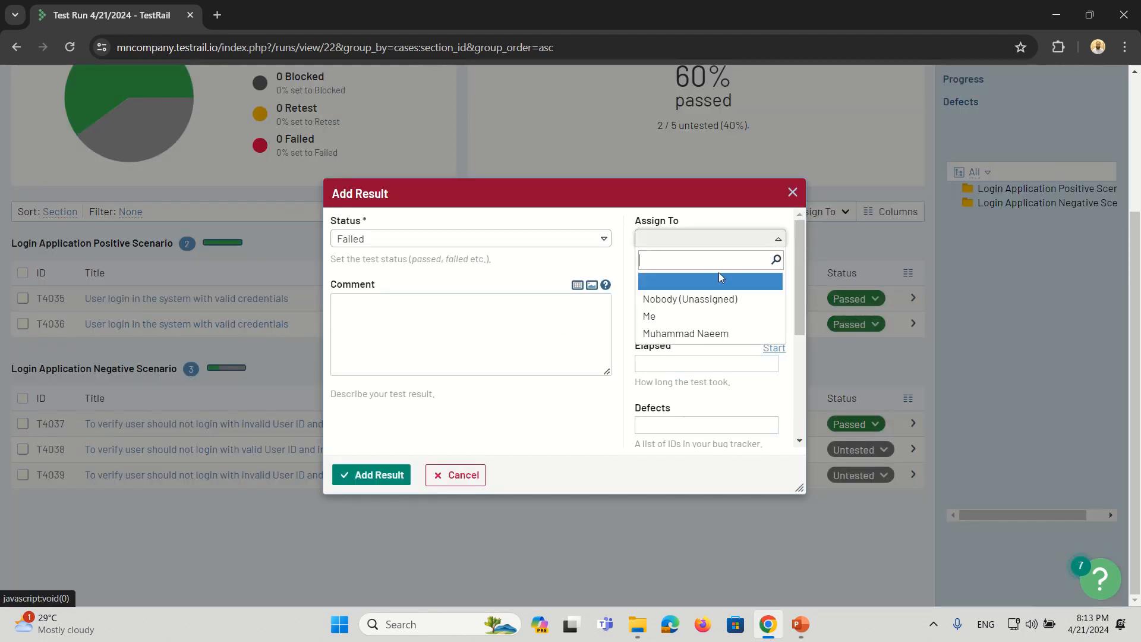
{"action": "left_click", "coordinate": [685, 333]}
{"action": "left_click", "coordinate": [675, 296]}
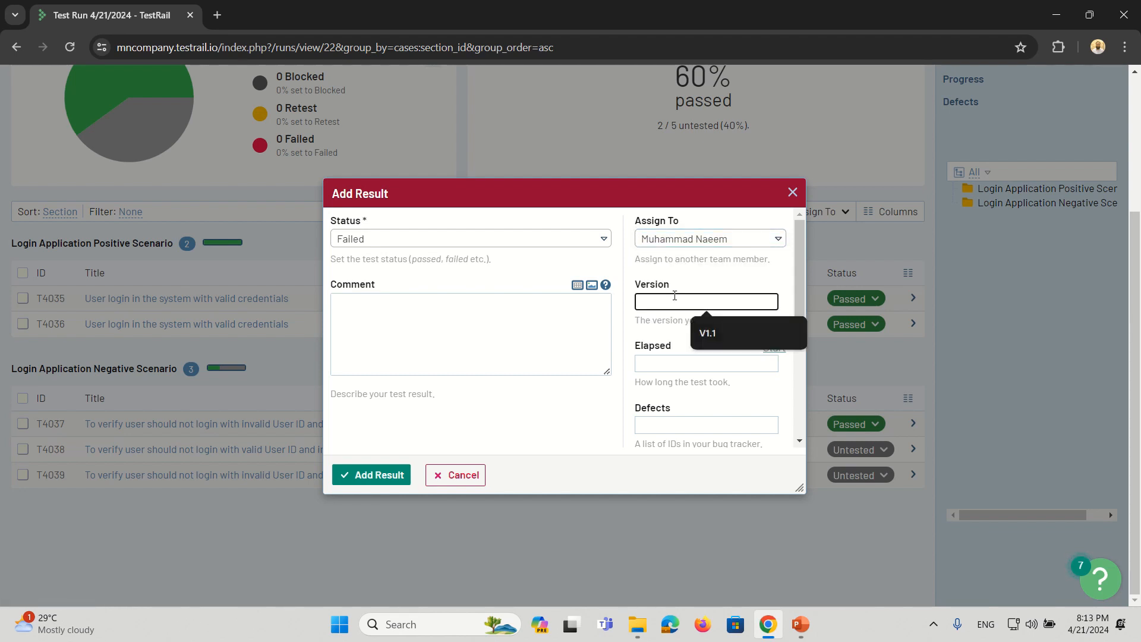
{"action": "left_click", "coordinate": [710, 334]}
{"action": "left_click", "coordinate": [695, 364]}
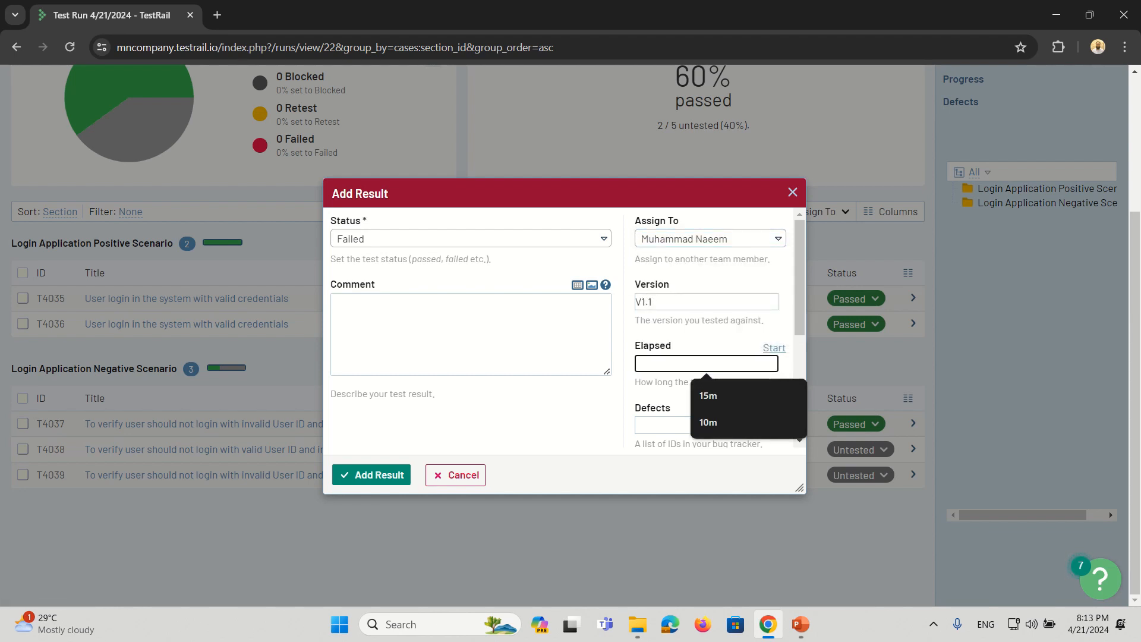
{"action": "type", "text": "10"}
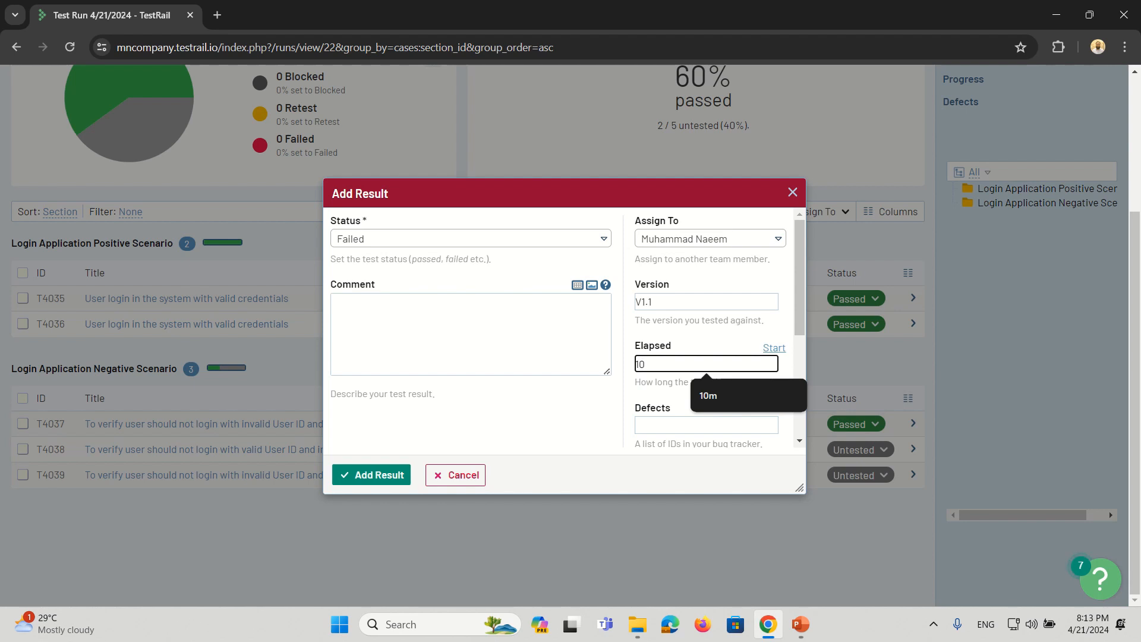
{"action": "type", "text": "m"}
Enter defect BUG-123 for the failed test and add the result.
{"action": "key", "text": "Tab"}
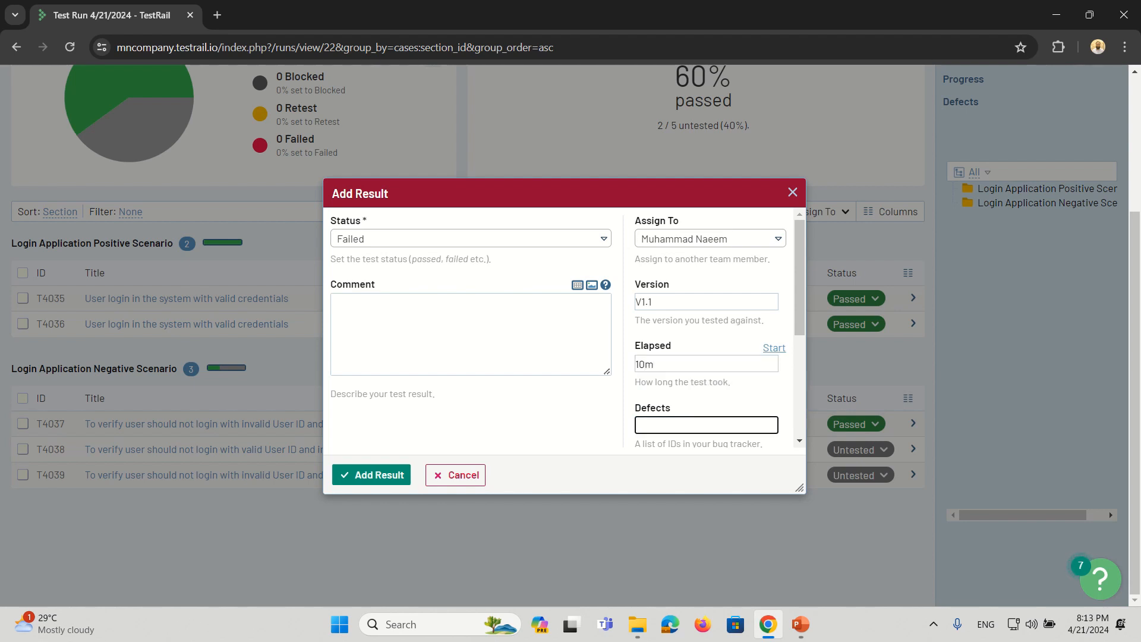
{"action": "scroll", "coordinate": [758, 372], "scroll_direction": "down", "scroll_amount": 1}
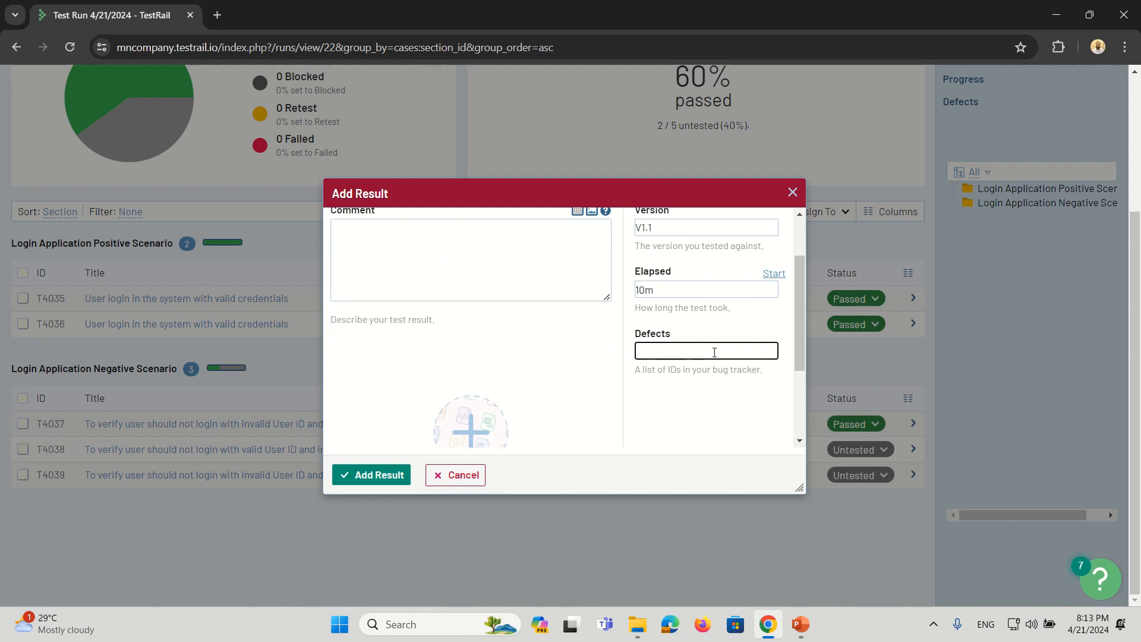
{"action": "type", "text": "BUG-123"}
{"action": "scroll", "coordinate": [538, 342], "scroll_direction": "up", "scroll_amount": 2}
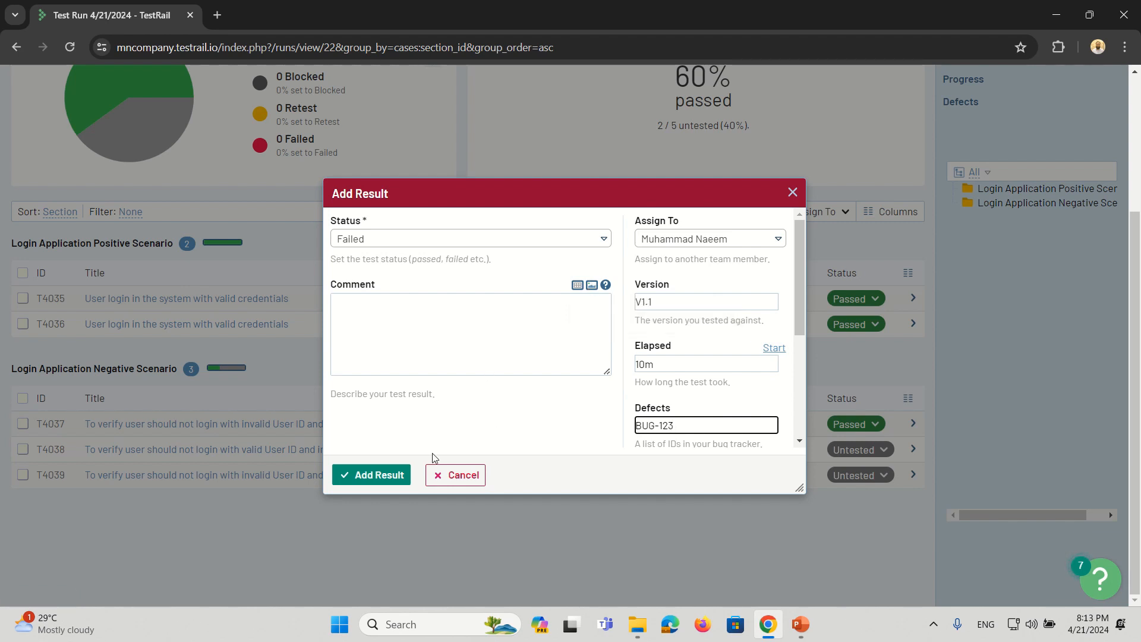
{"action": "left_click", "coordinate": [394, 479]}
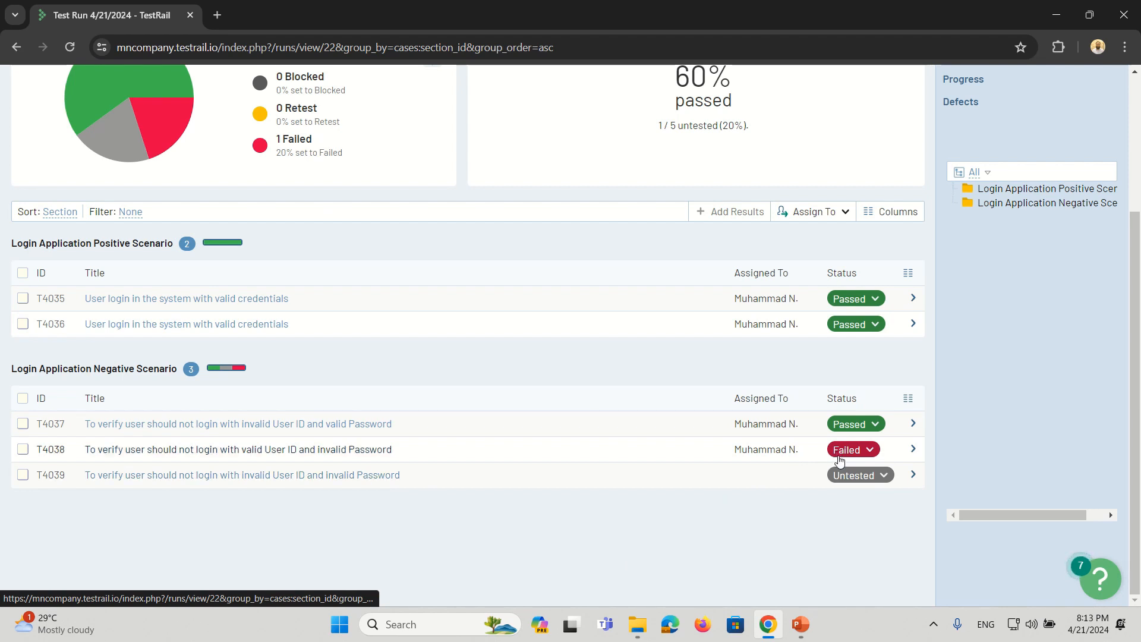
Add a Retest result for test T4039 in the negative login scenario, assigned to the team member by name.
{"action": "left_click", "coordinate": [874, 475]}
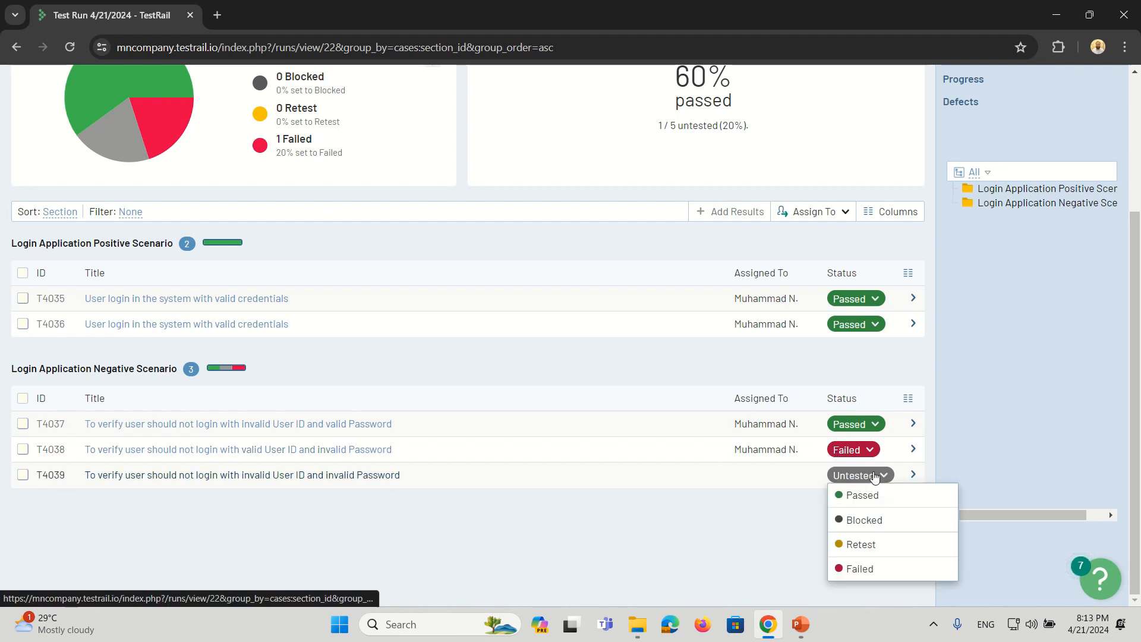
{"action": "left_click", "coordinate": [457, 519]}
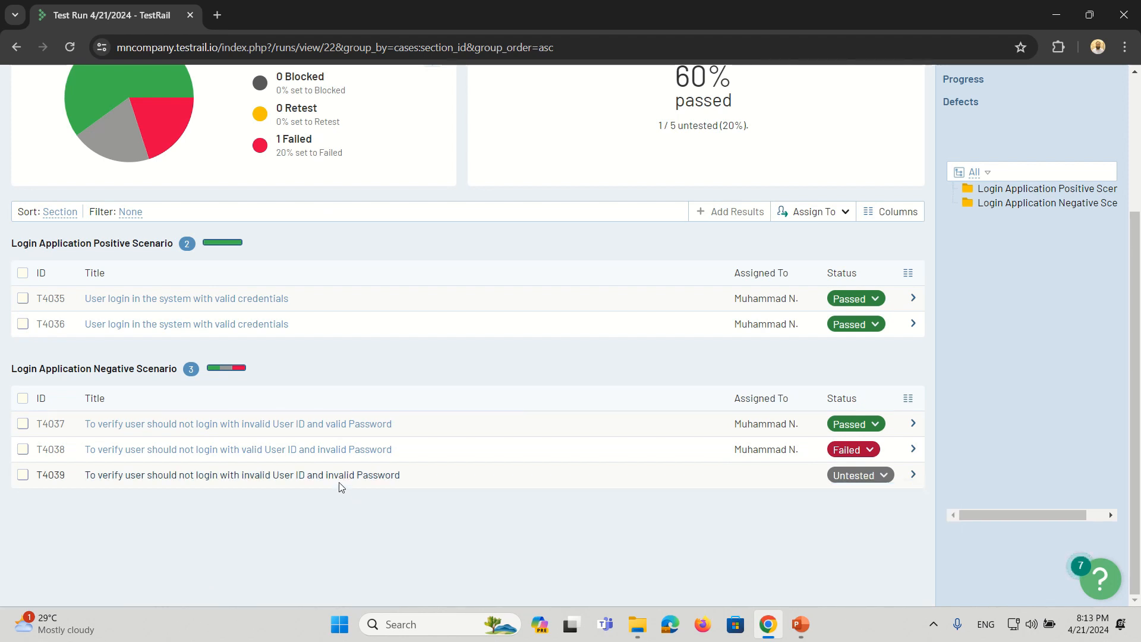
{"action": "left_click", "coordinate": [885, 476]}
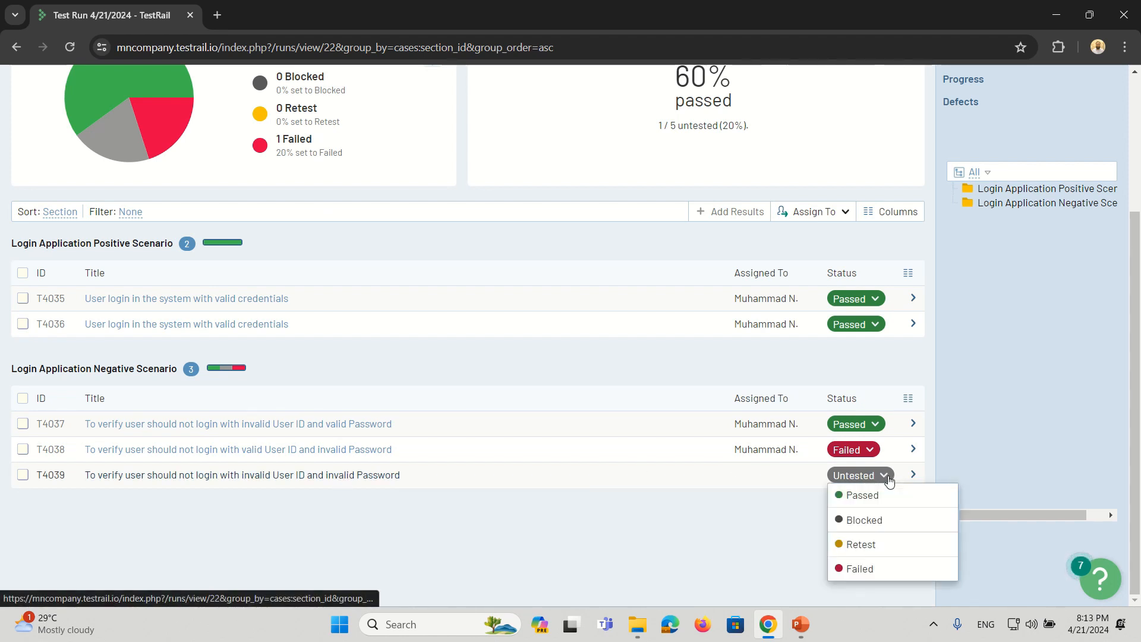
{"action": "left_click", "coordinate": [868, 545]}
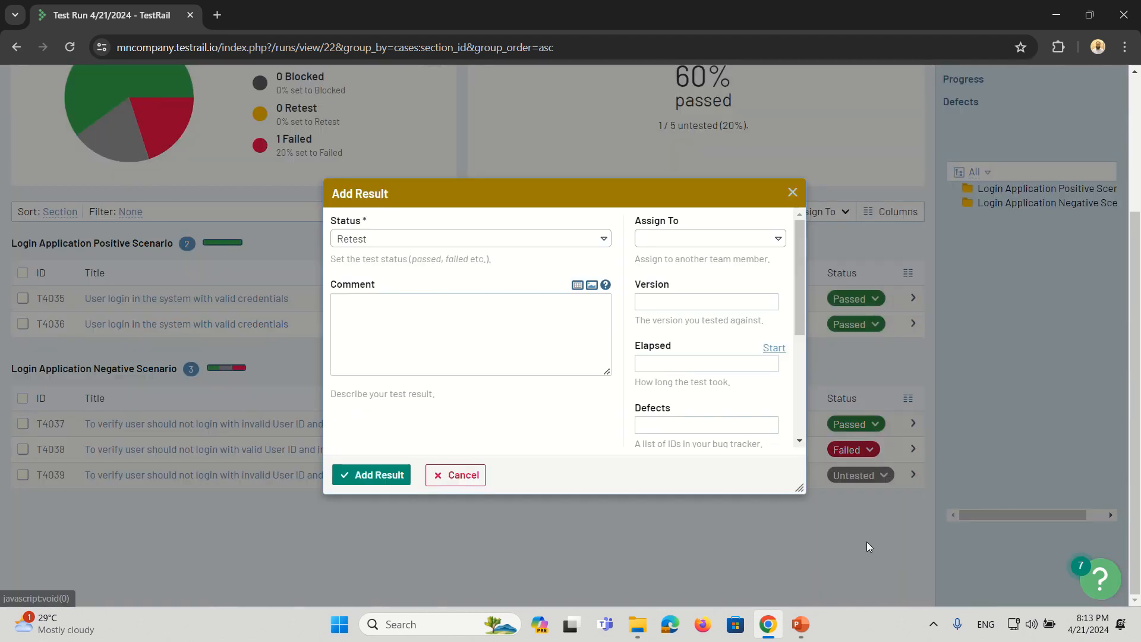
{"action": "left_click", "coordinate": [772, 239]}
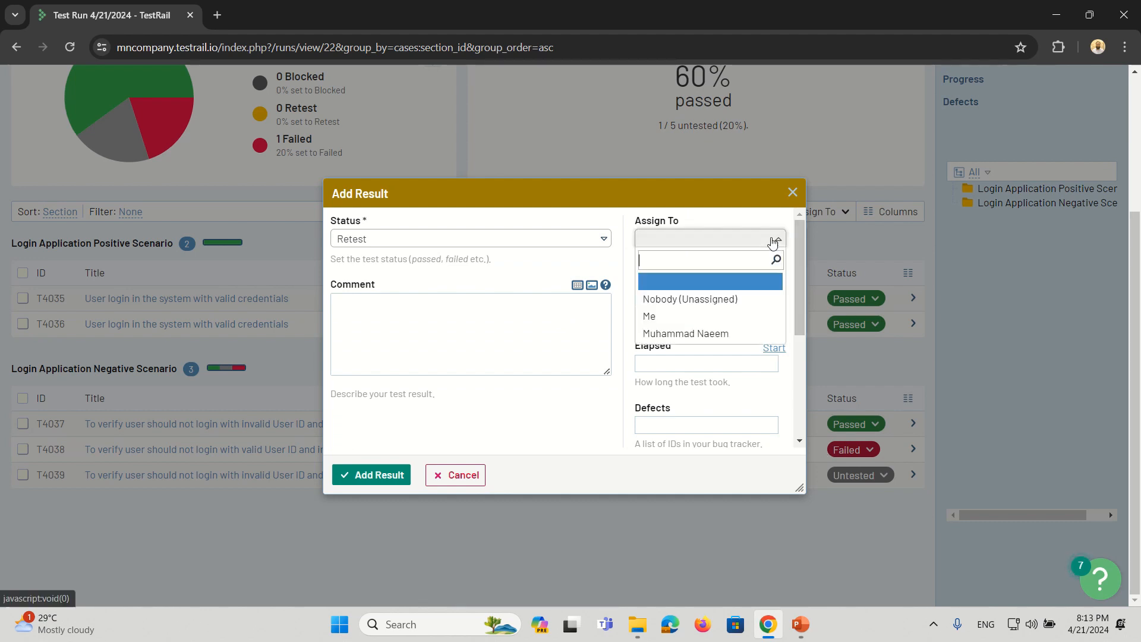
{"action": "left_click", "coordinate": [735, 333]}
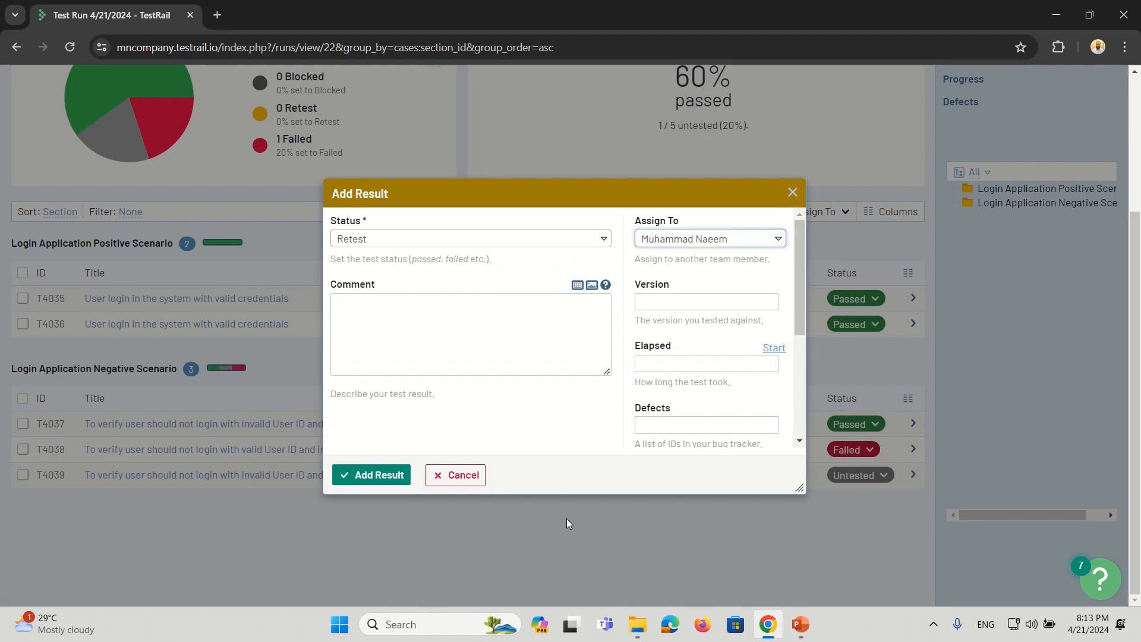
{"action": "left_click", "coordinate": [384, 478]}
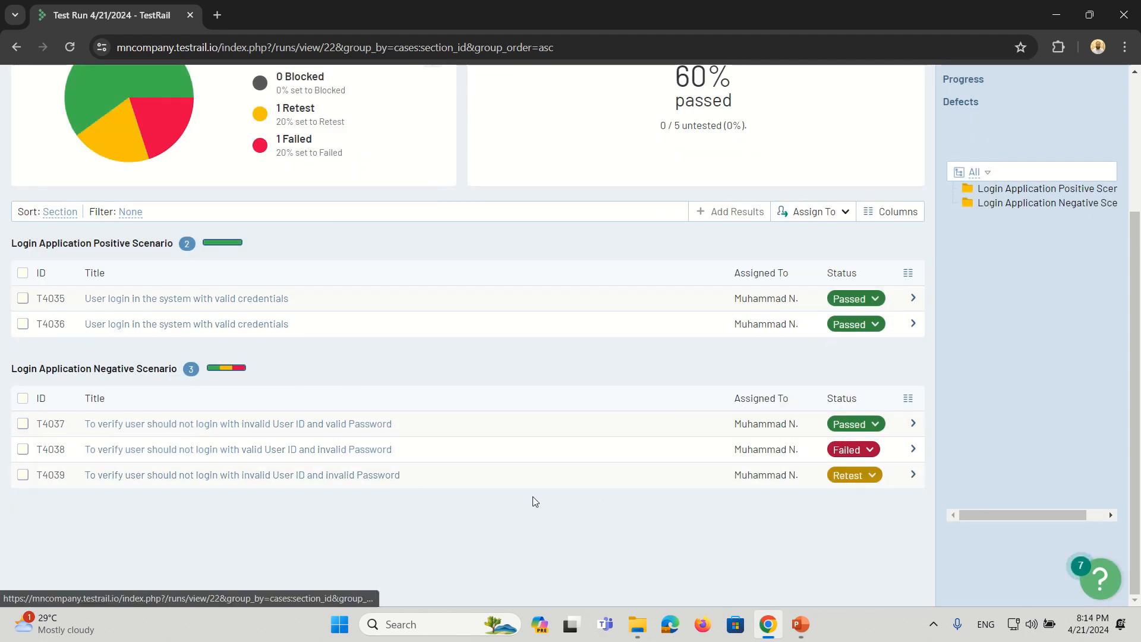
Mark the Guru99 Build1 Smoke Test milestone as completed and save it.
{"action": "scroll", "coordinate": [404, 486], "scroll_direction": "up", "scroll_amount": 1}
{"action": "scroll", "coordinate": [300, 359], "scroll_direction": "up", "scroll_amount": 2}
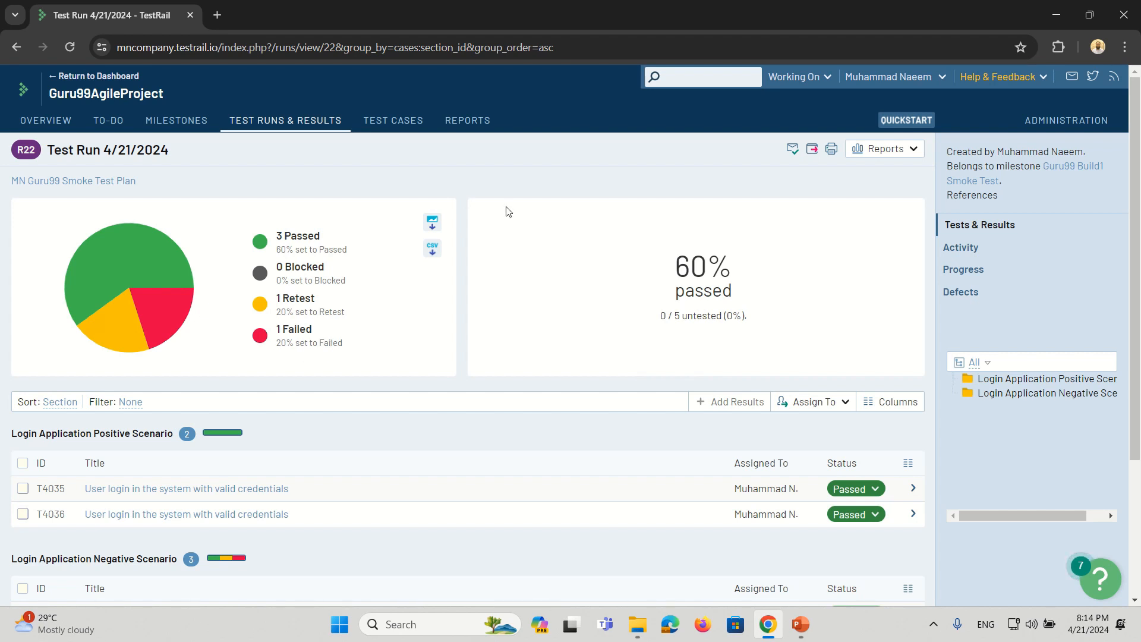
{"action": "left_click", "coordinate": [174, 122]}
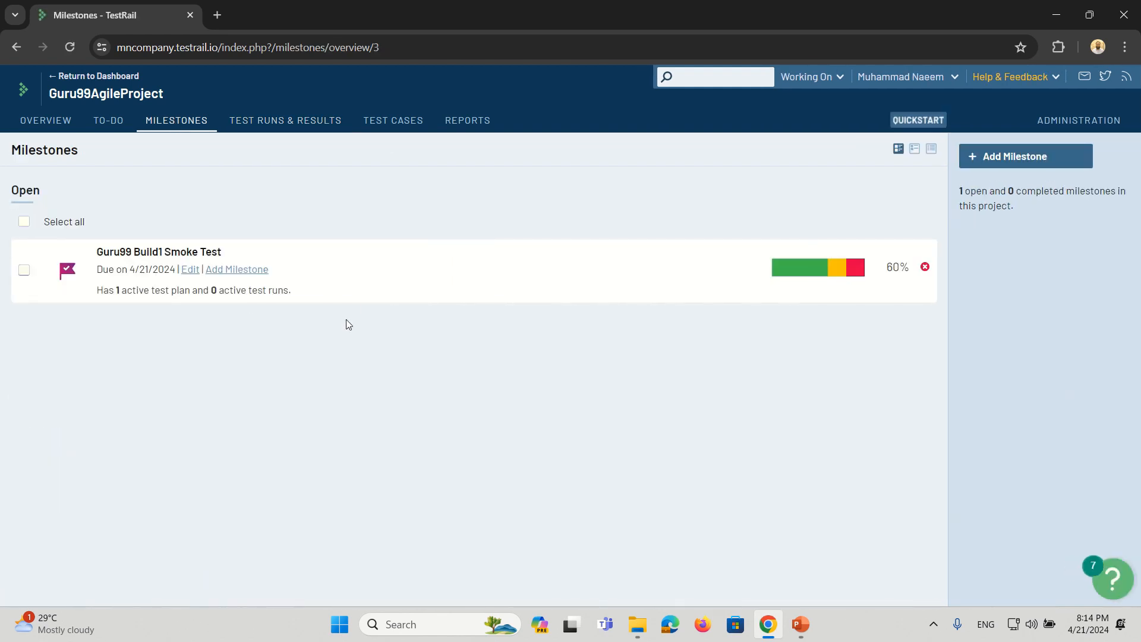
{"action": "left_click", "coordinate": [189, 272]}
{"action": "scroll", "coordinate": [184, 458], "scroll_direction": "down", "scroll_amount": 4}
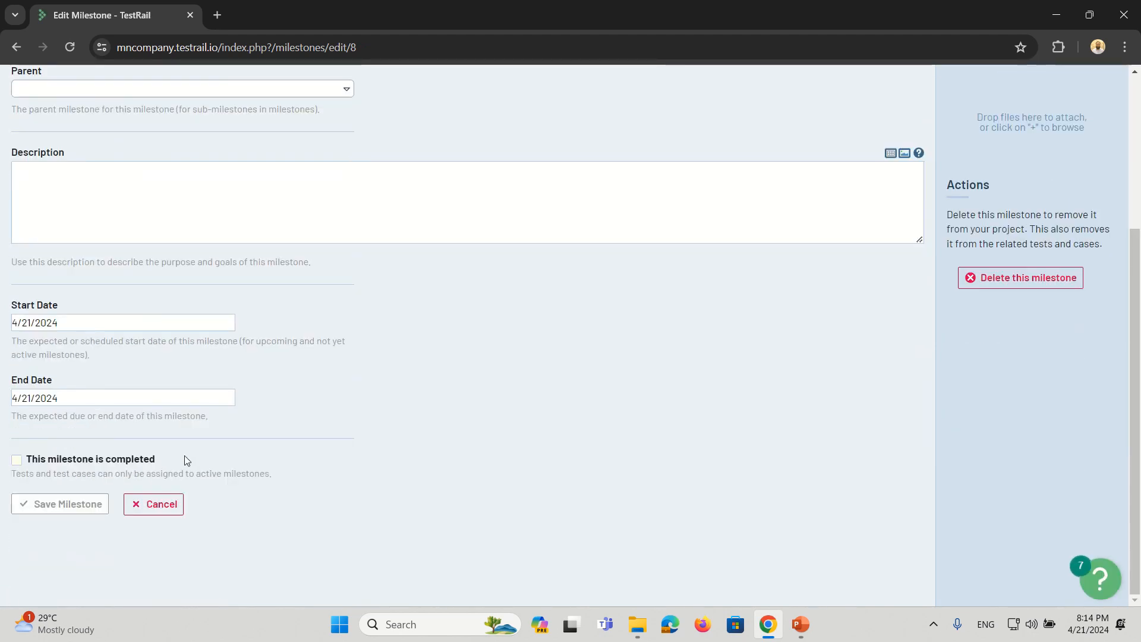
{"action": "left_click", "coordinate": [16, 460]}
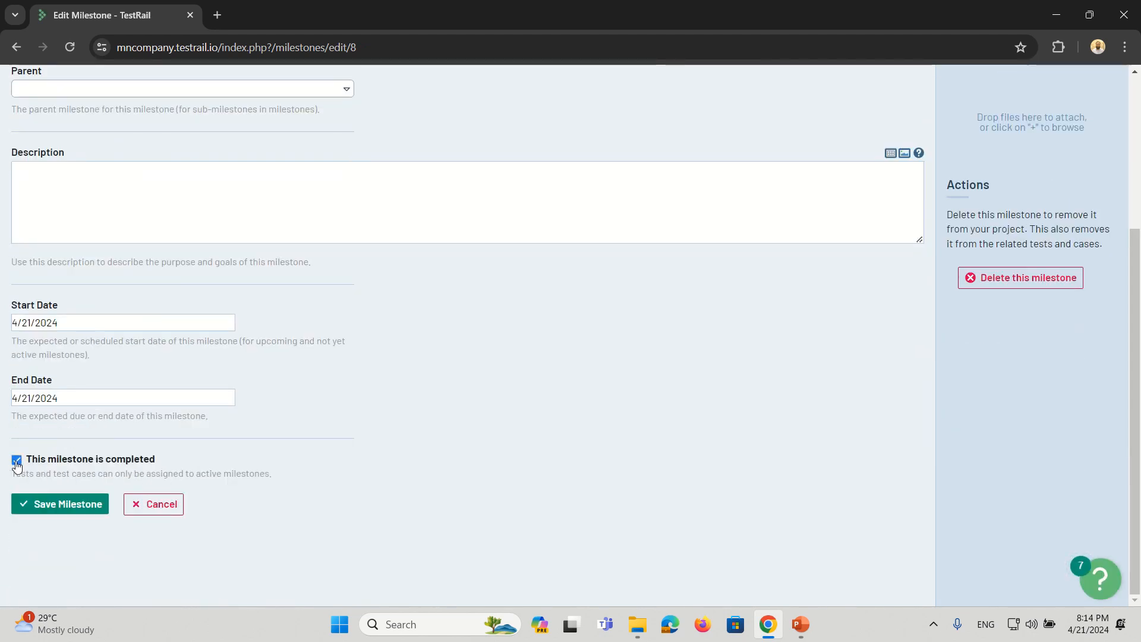
{"action": "left_click", "coordinate": [52, 511]}
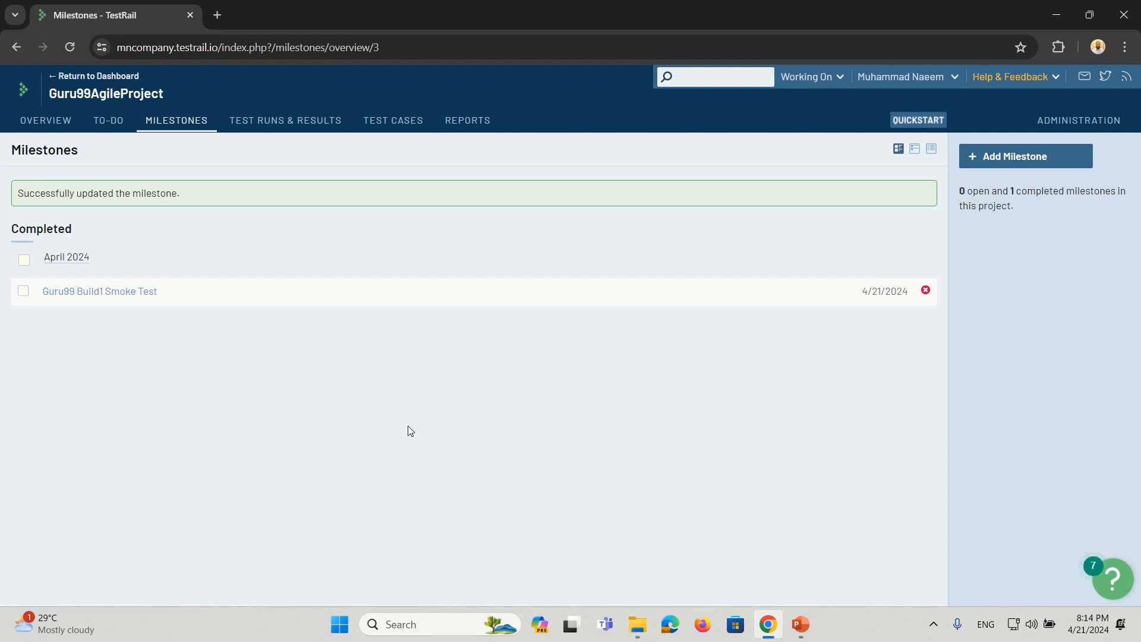
View the Guru99AgileProject overview, and switch to the PowerPoint presentation on TestRail test execution.
{"action": "left_click", "coordinate": [104, 95]}
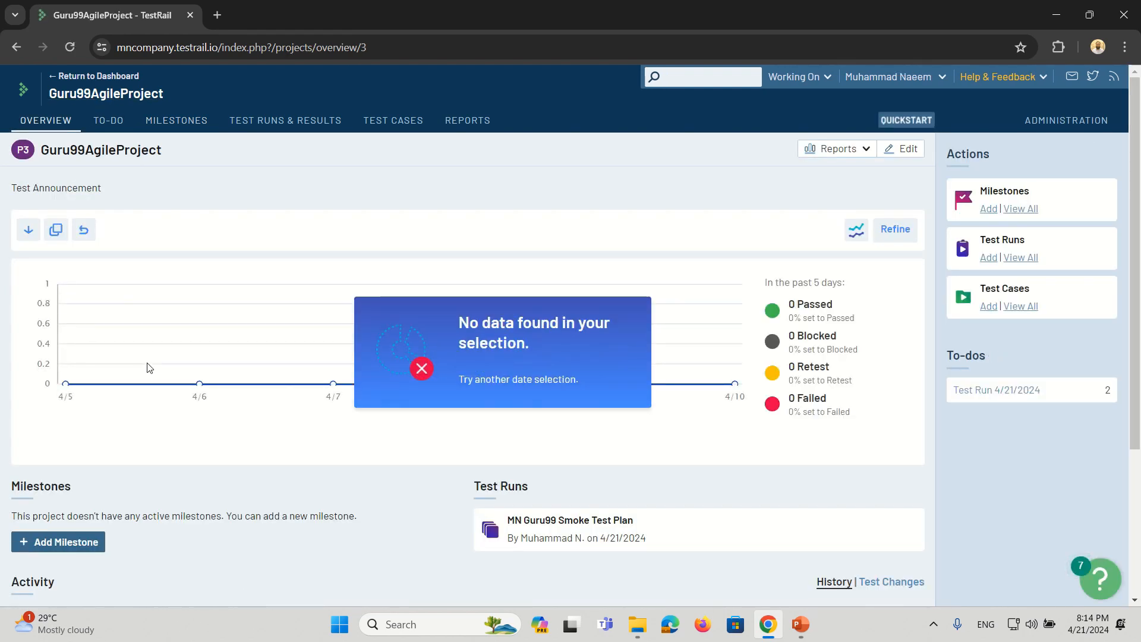
{"action": "left_click", "coordinate": [800, 624]}
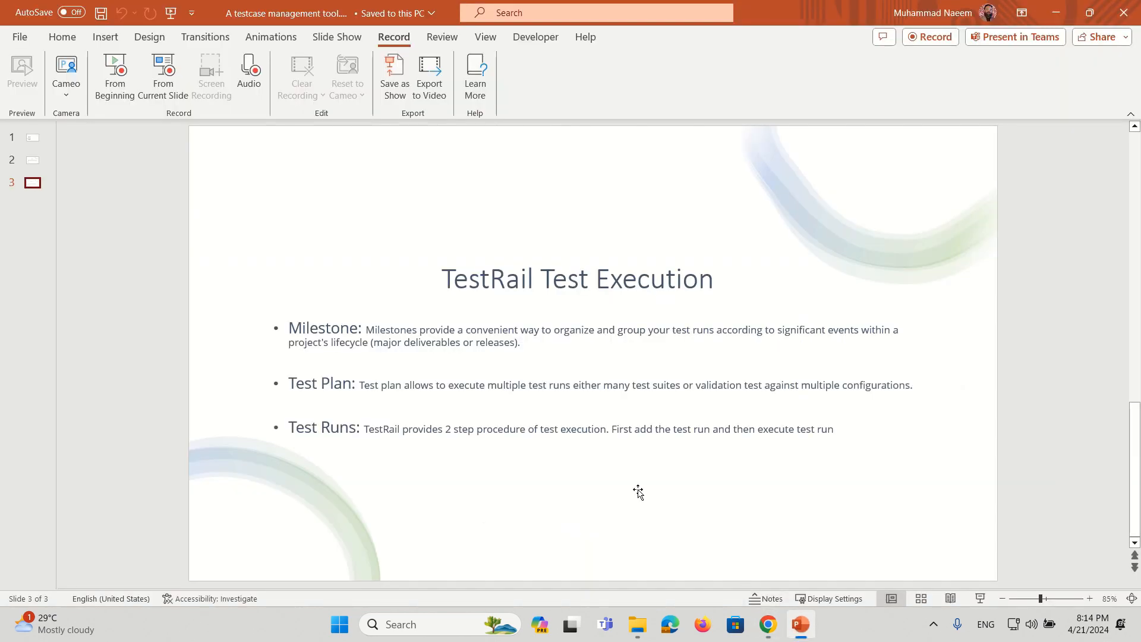